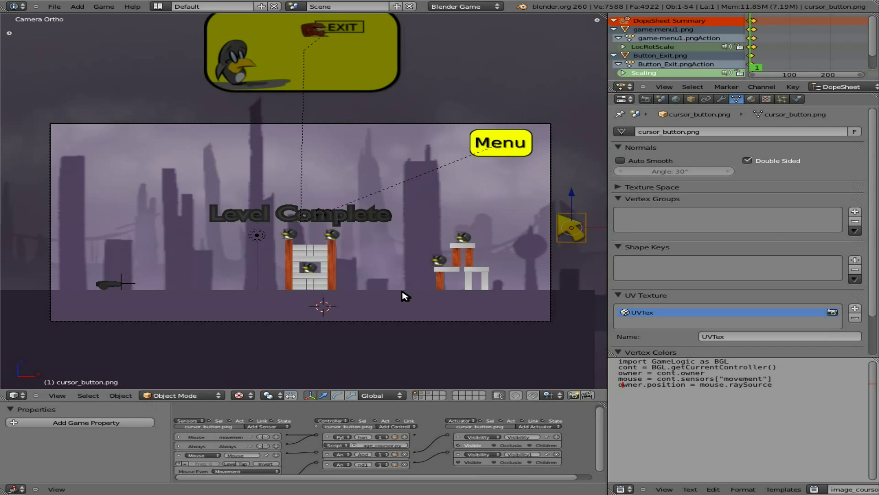
# Turn on Screencast Keys from the viewport side panel
pyautogui.press('n')
pyautogui.click(534, 292)
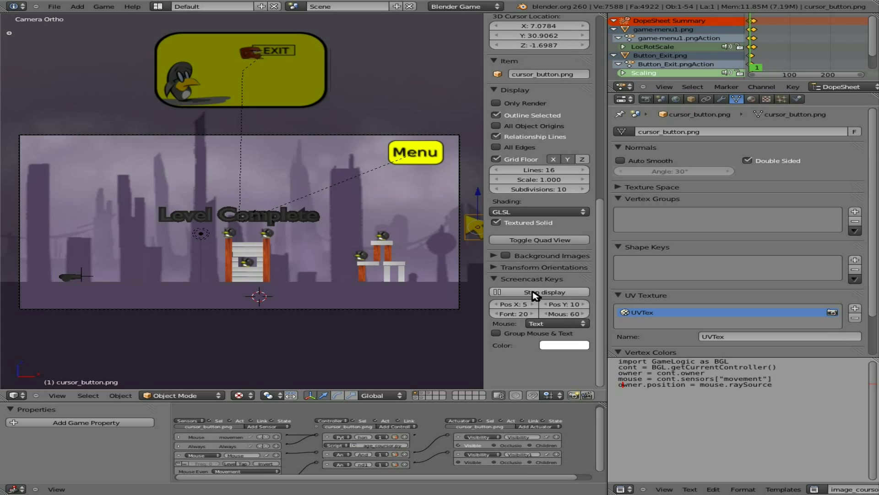
pyautogui.press('n')
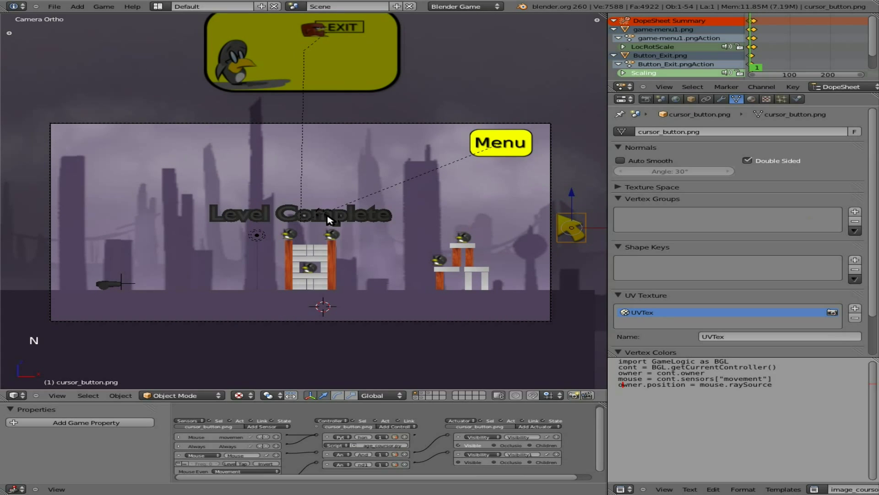
# Select the EXIT button and pack its Button_Exit.png texture into the blend file
pyautogui.rightClick(577, 241)
pyautogui.rightClick(578, 242)
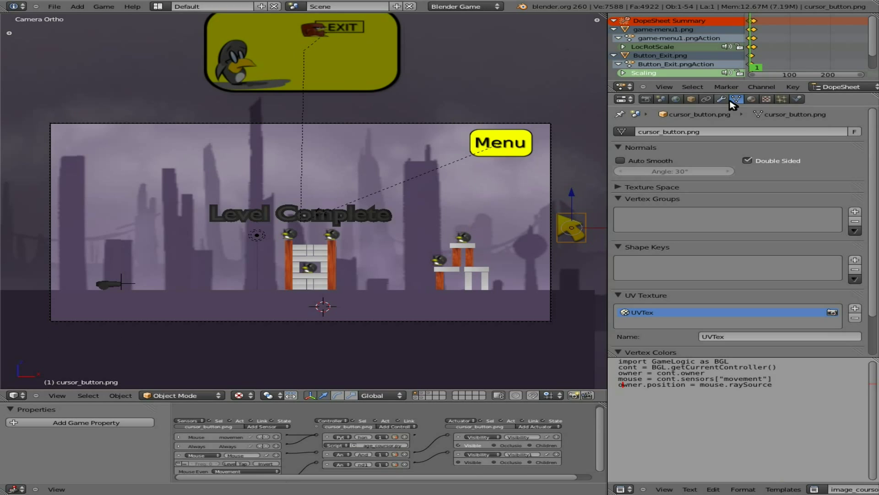
pyautogui.click(766, 100)
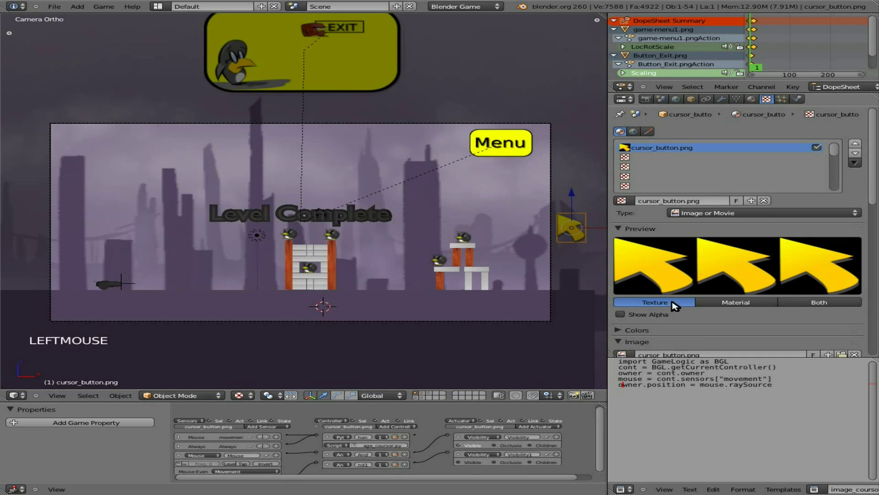
pyautogui.scroll(-4, 678, 306)
pyautogui.click(617, 304)
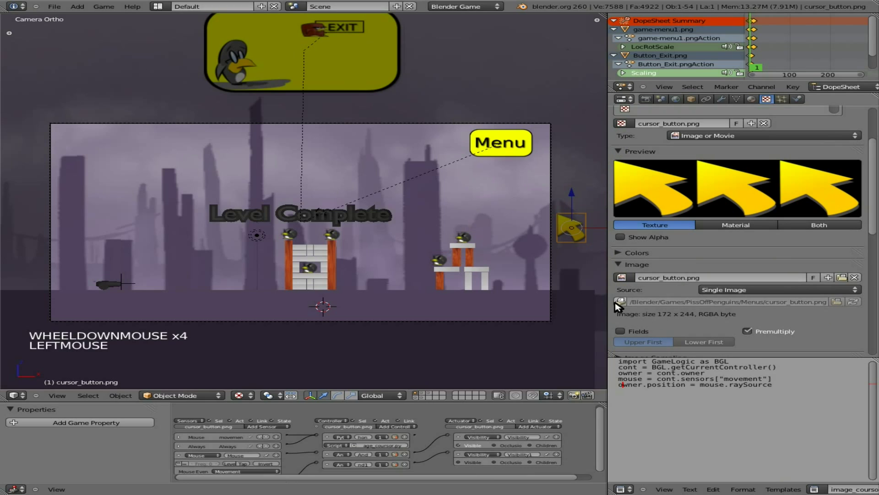
pyautogui.rightClick(344, 28)
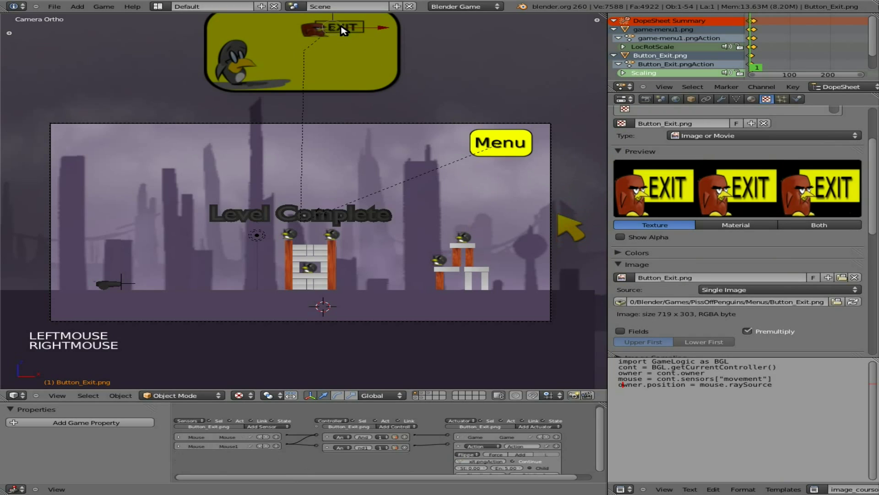
pyautogui.click(621, 301)
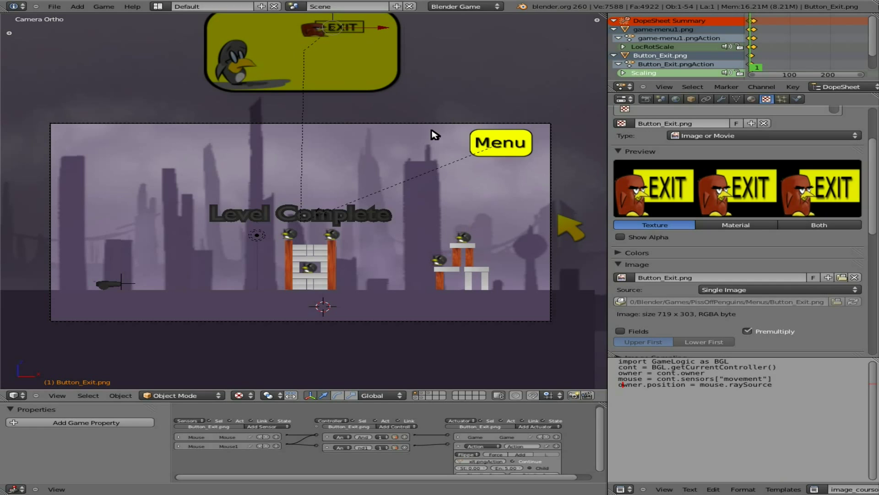
pyautogui.press('p')
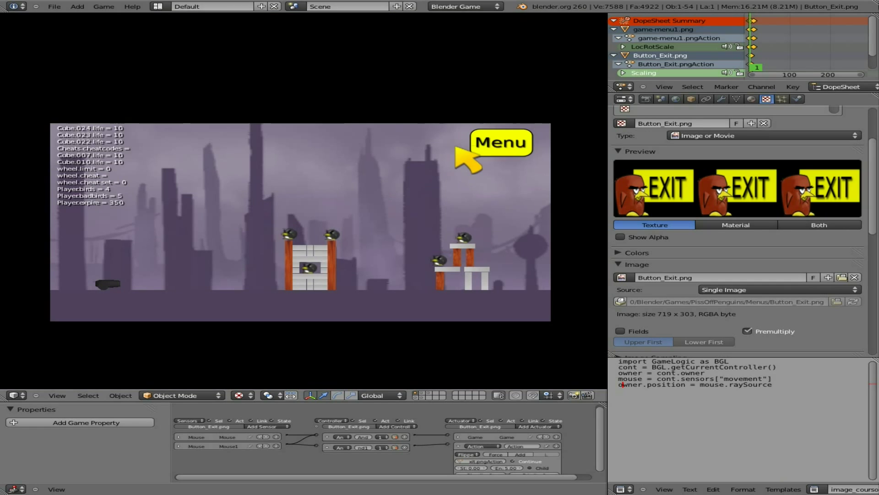
pyautogui.click(512, 138)
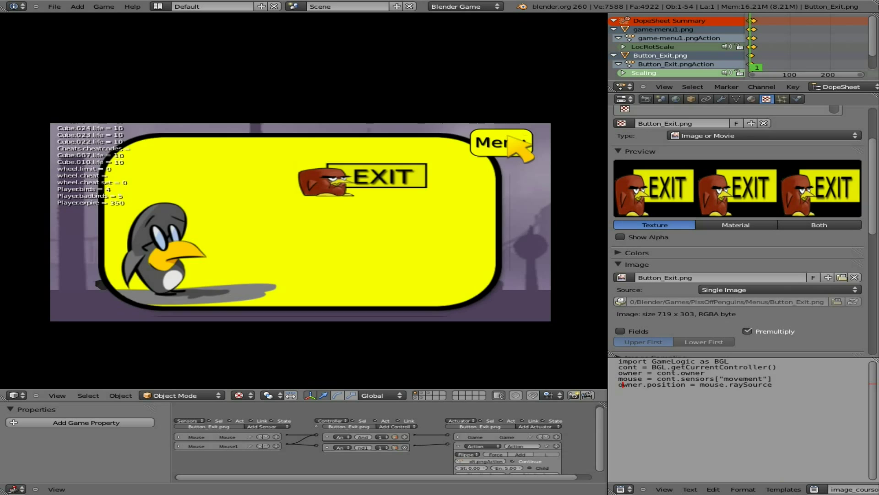
pyautogui.click(512, 138)
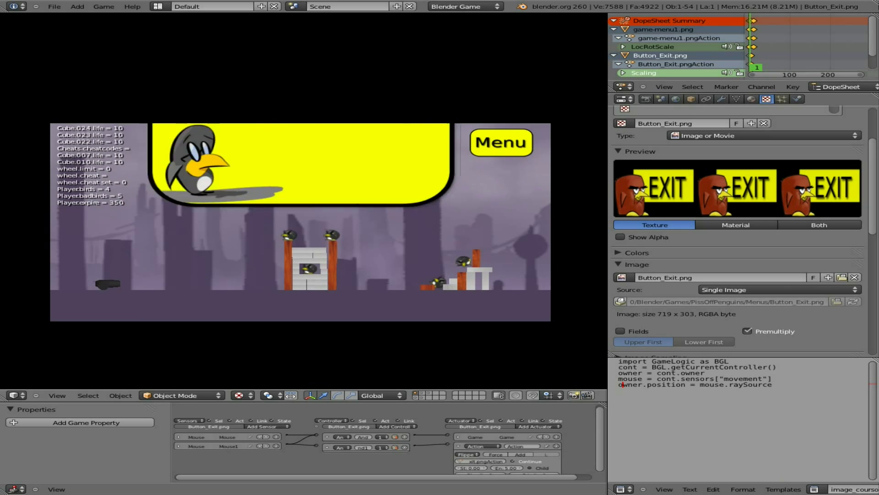
pyautogui.click(503, 144)
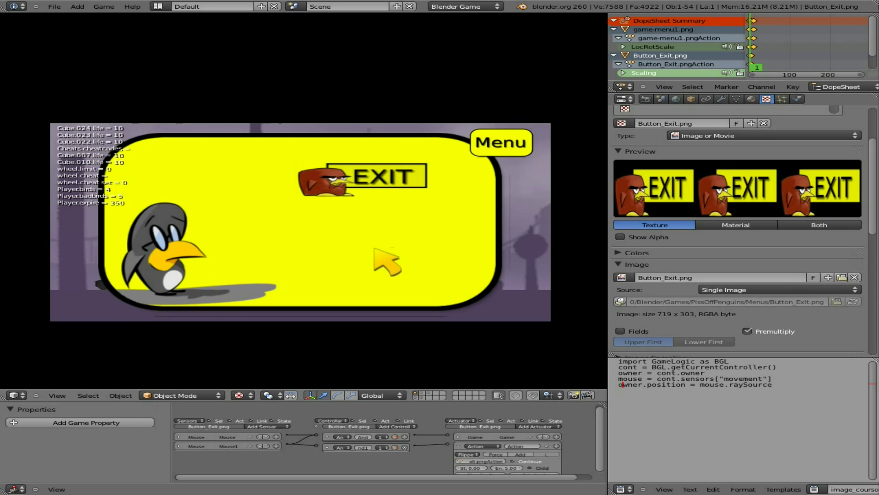
pyautogui.click(429, 187)
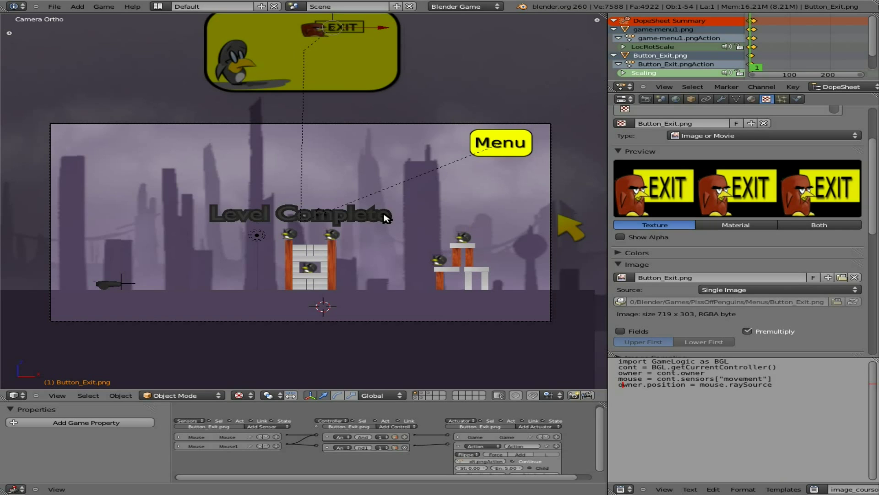
# At frame 11, drop the EXIT button to the panel's bottom edge, then search operators for 'plane'
pyautogui.hotkey('shift', 'Up')
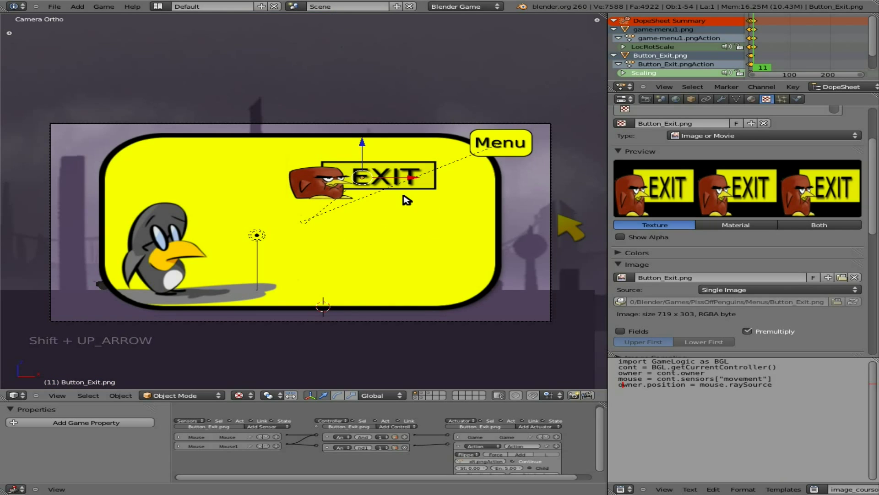
pyautogui.rightClick(370, 187)
pyautogui.rightClick(370, 187)
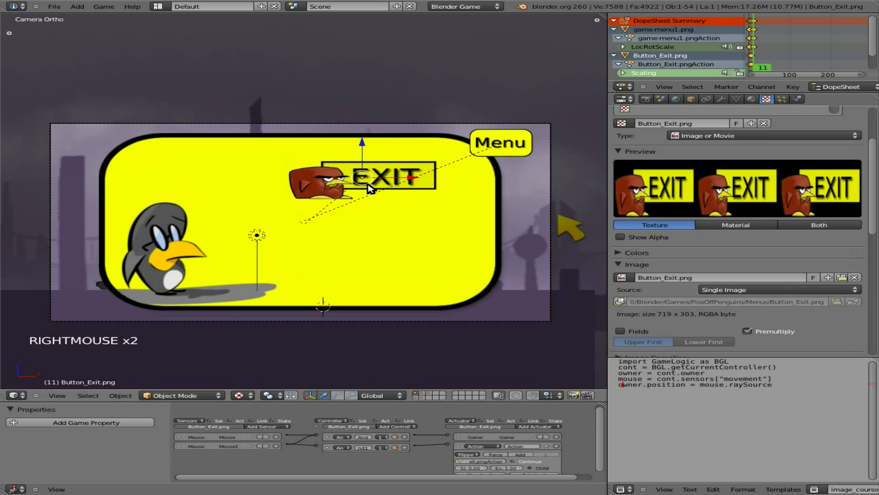
pyautogui.press('g')
pyautogui.press('g')
pyautogui.press('g')
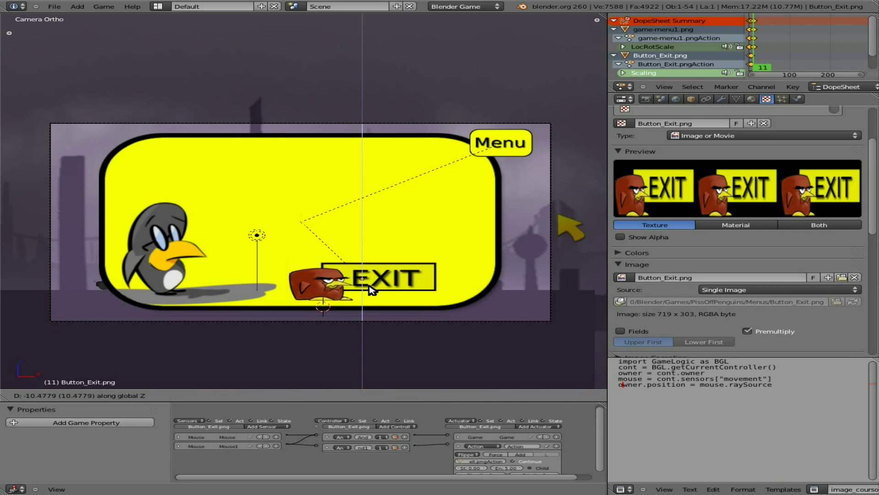
pyautogui.click(369, 286)
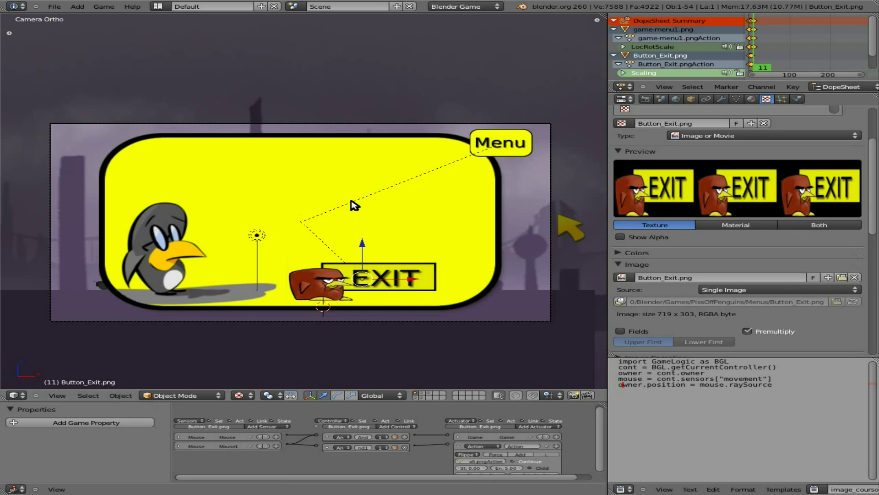
pyautogui.press('space')
pyautogui.write('plane')
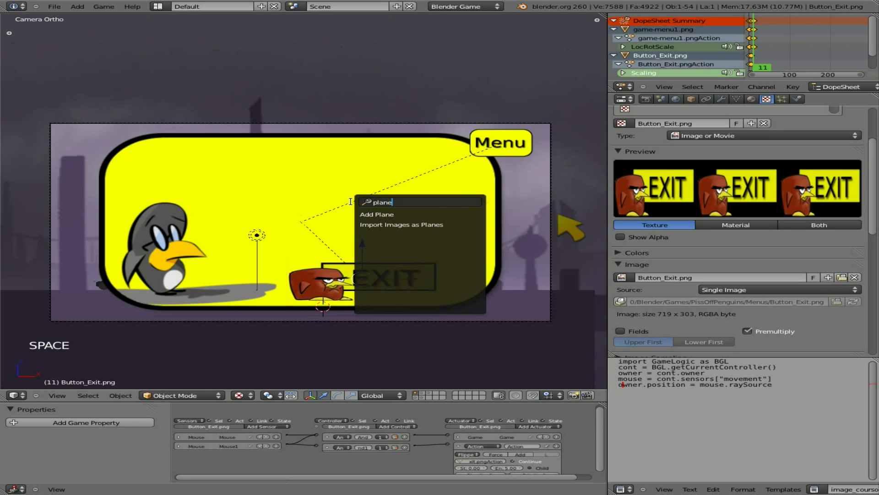
# Import Button_Back.png as a plane with Shadeless, Use Alpha and Premultiply enabled
pyautogui.click(458, 224)
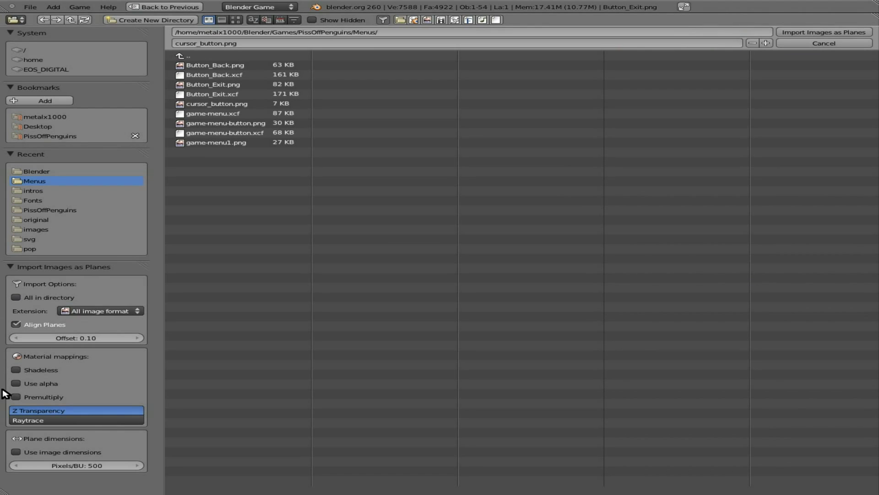
pyautogui.click(42, 370)
pyautogui.click(40, 384)
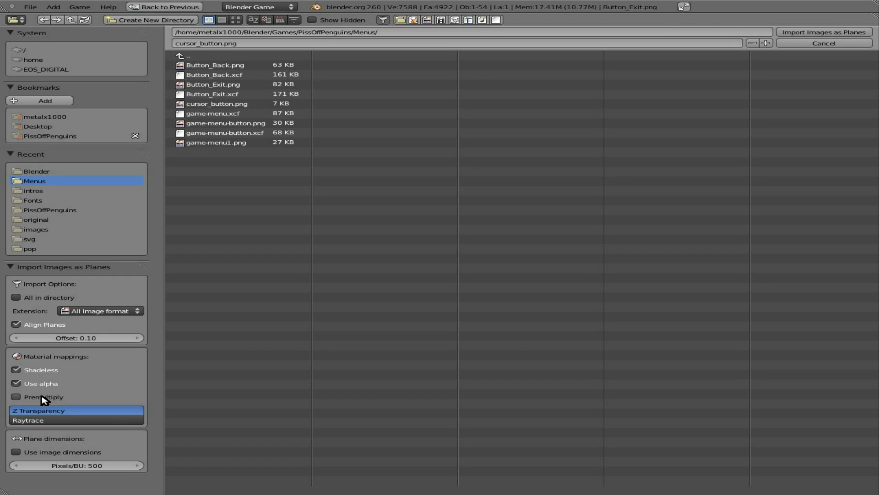
pyautogui.click(42, 397)
pyautogui.click(225, 66)
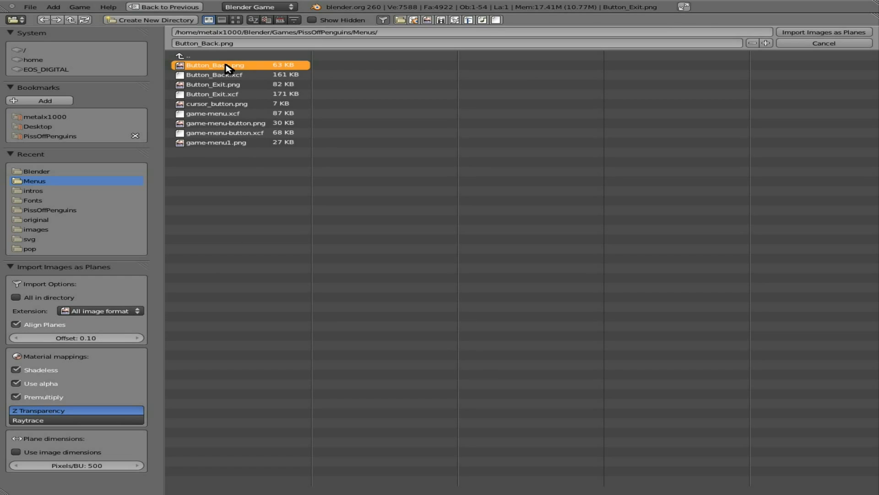
pyautogui.click(824, 32)
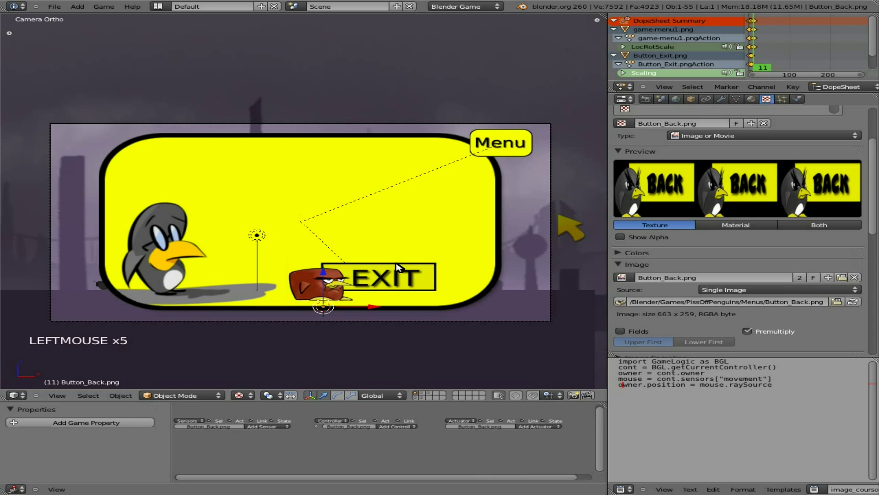
# Using quad wireframe views, raise the BACK plane into the yellow menu, then view through the camera
pyautogui.press('r')
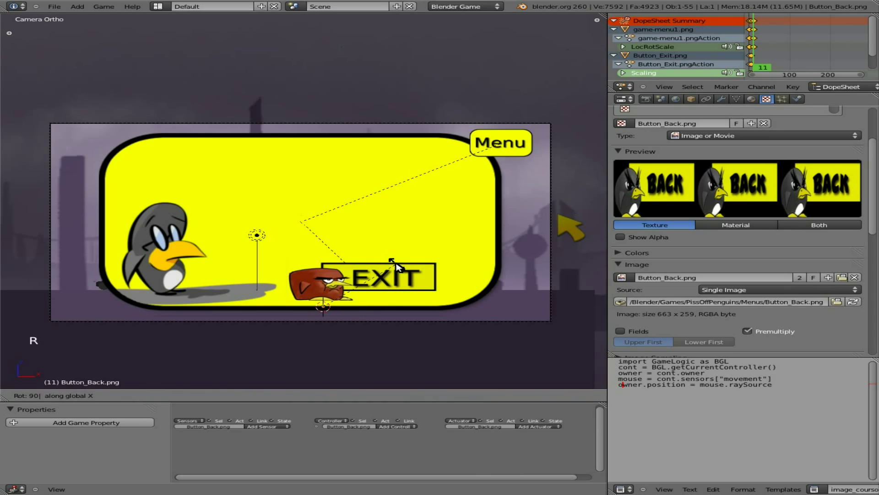
pyautogui.press('Escape')
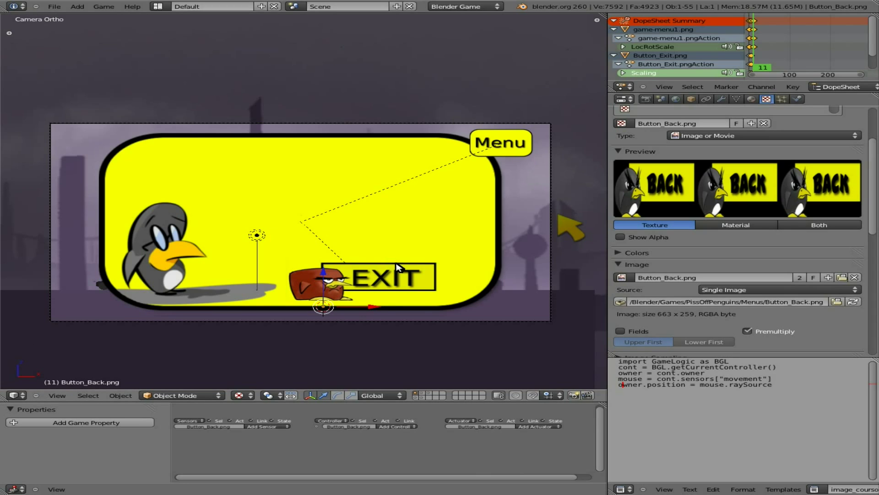
pyautogui.hotkey('ctrl', 'alt', 'q')
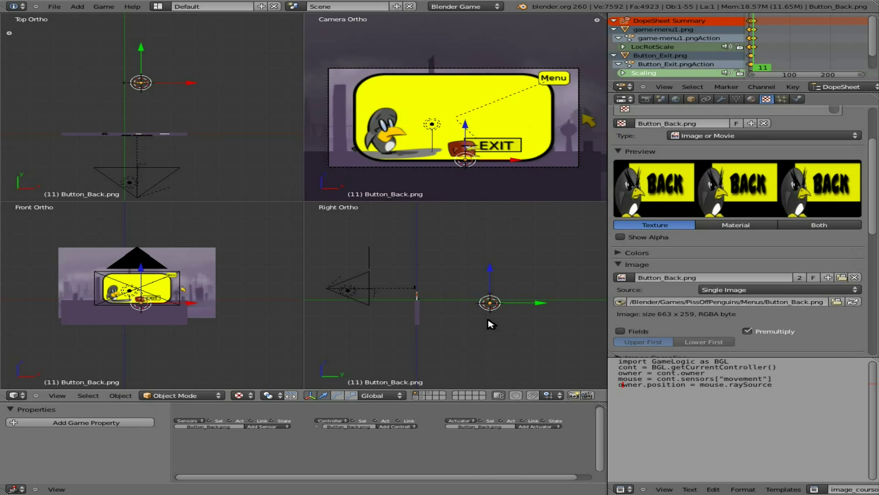
pyautogui.scroll(3, 491, 324)
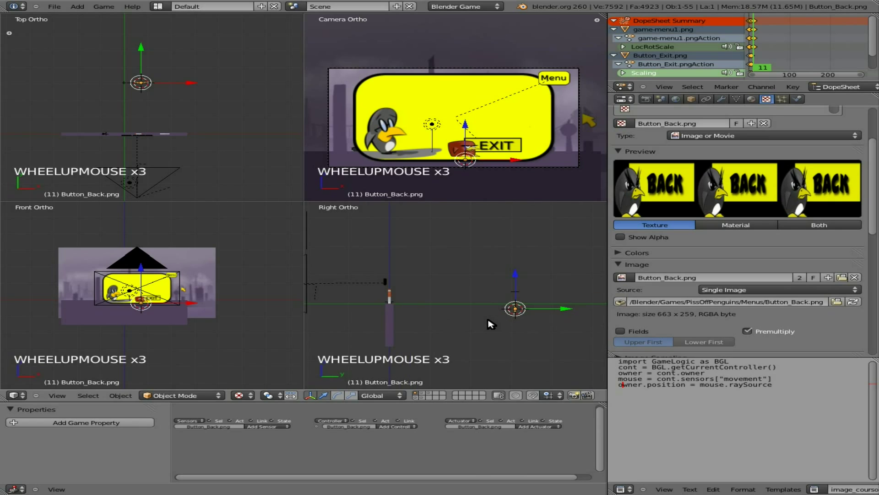
pyautogui.press('z')
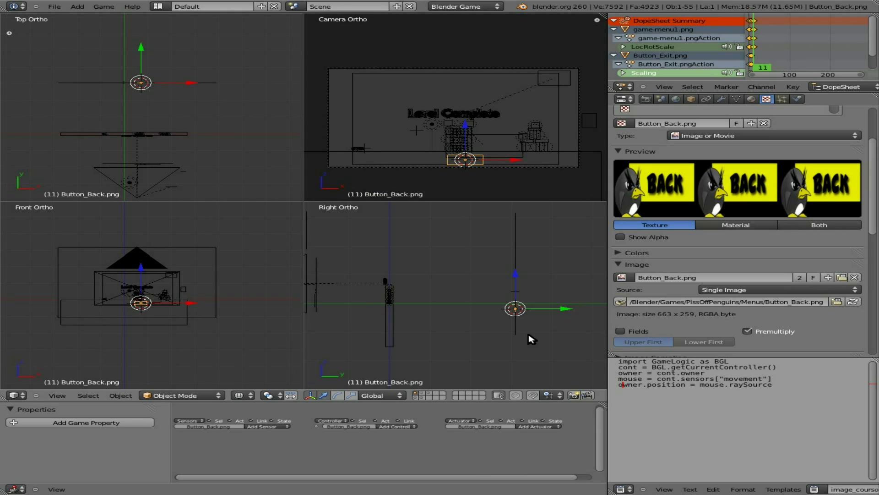
pyautogui.press('g')
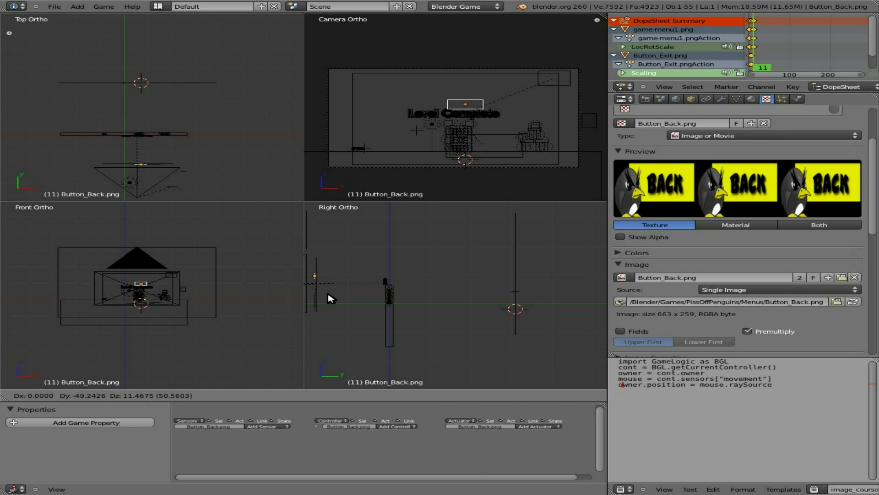
pyautogui.click(331, 299)
pyautogui.press('z')
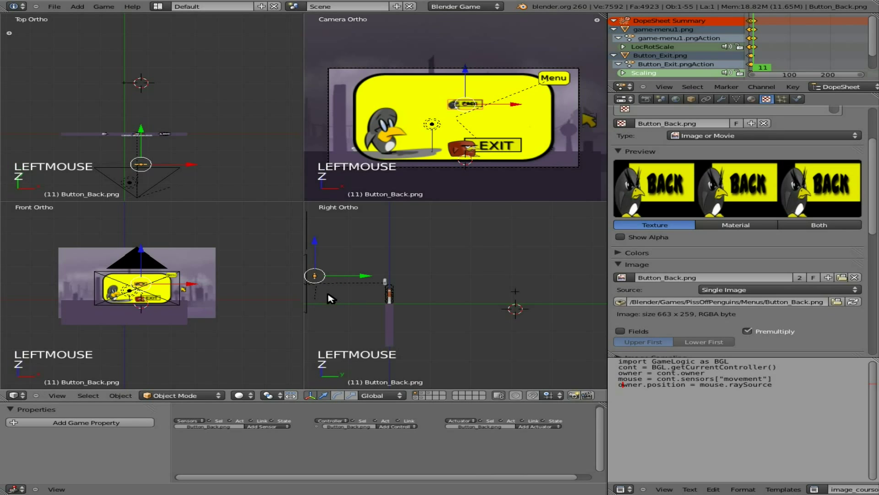
pyautogui.hotkey('ctrl', 'alt', 'q')
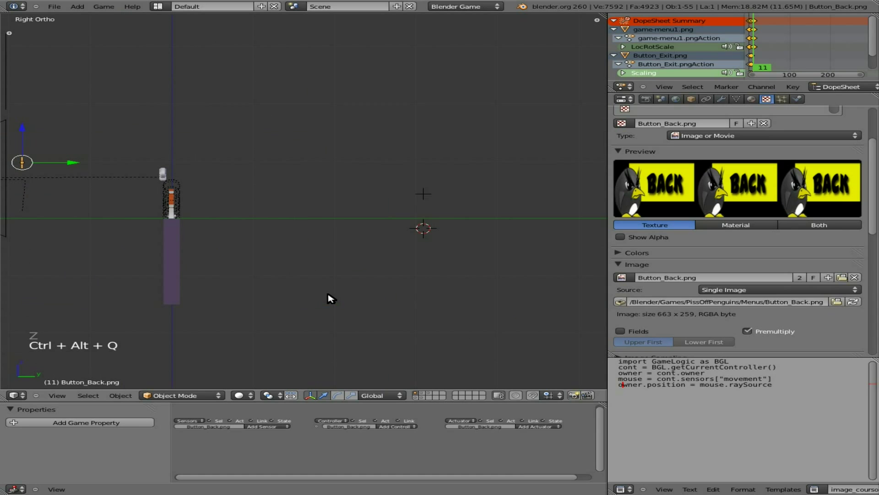
pyautogui.press('KP_0')
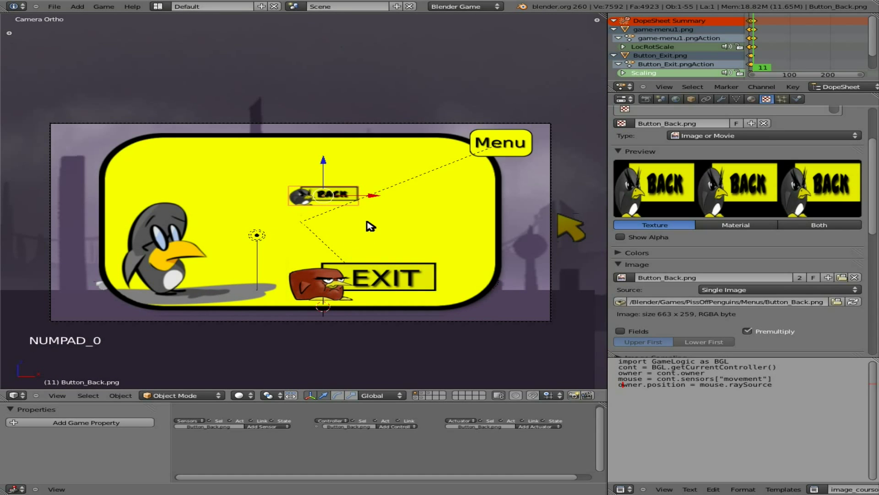
# Scale the BACK button up to EXIT's size, set it just above EXIT, and save
pyautogui.press('s')
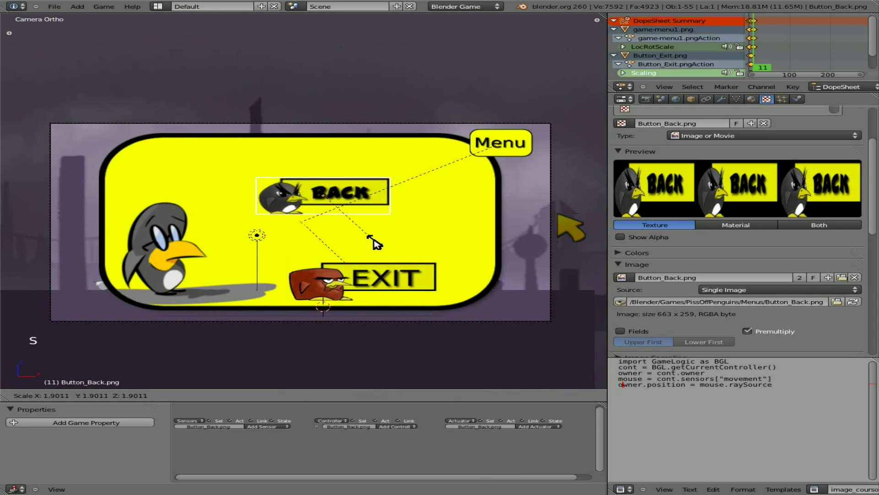
pyautogui.click(380, 247)
pyautogui.press('g')
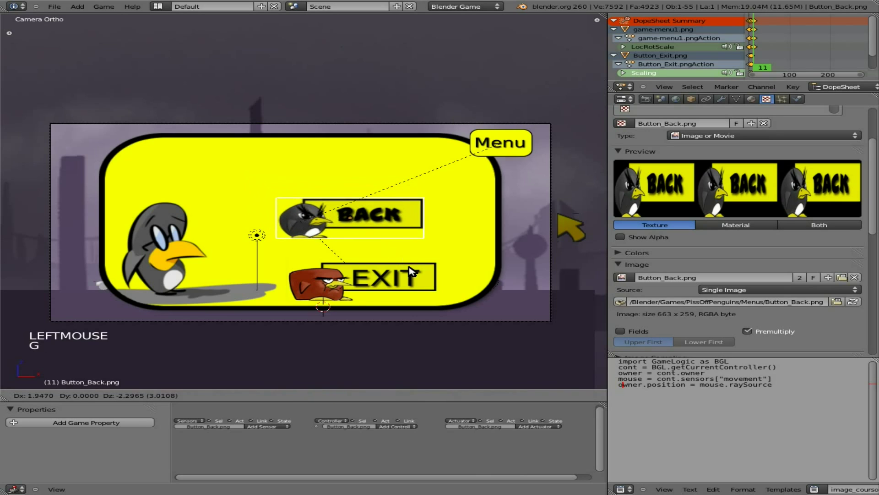
pyautogui.click(417, 284)
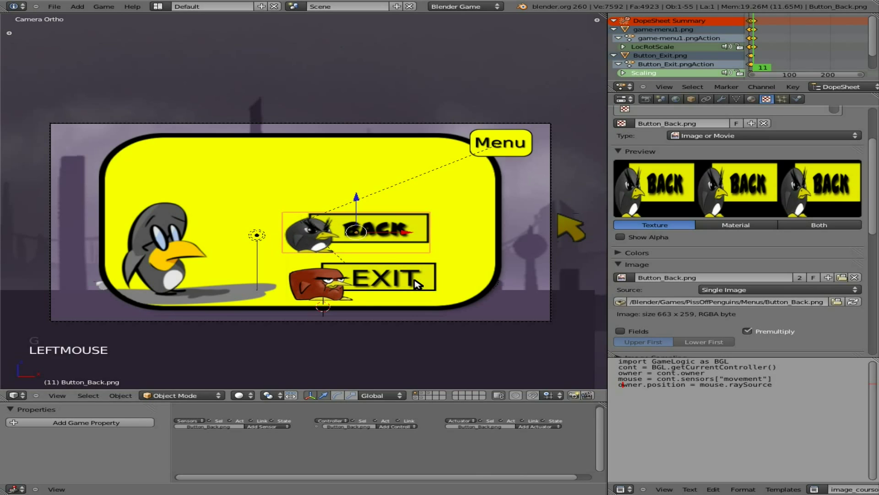
pyautogui.press('s')
pyautogui.press('s')
pyautogui.press('f')
pyautogui.press('f')
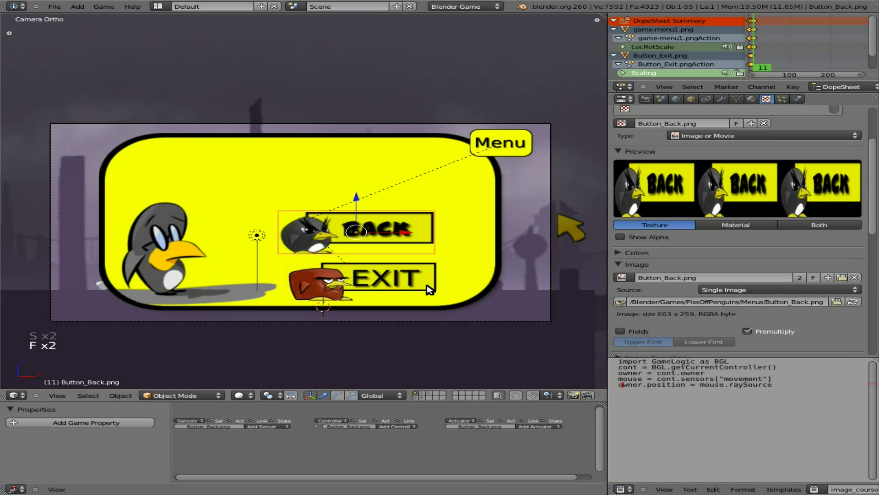
pyautogui.press('g')
pyautogui.click(428, 288)
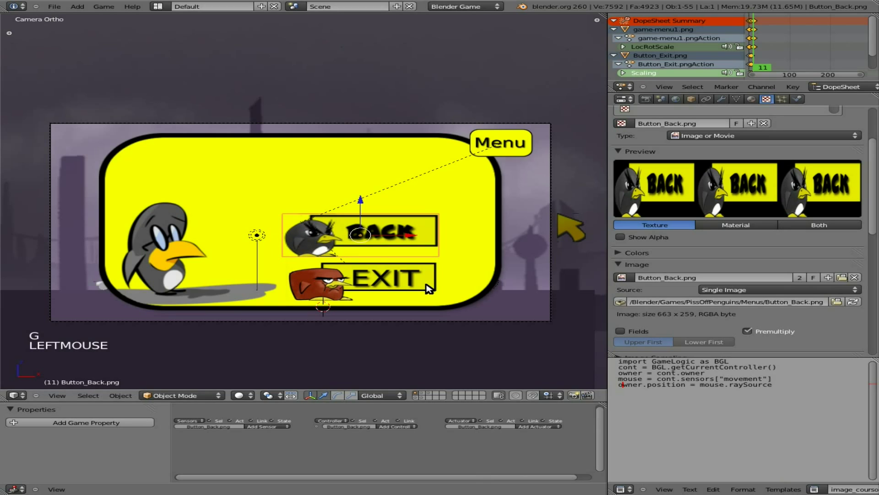
pyautogui.hotkey('ctrl', 's')
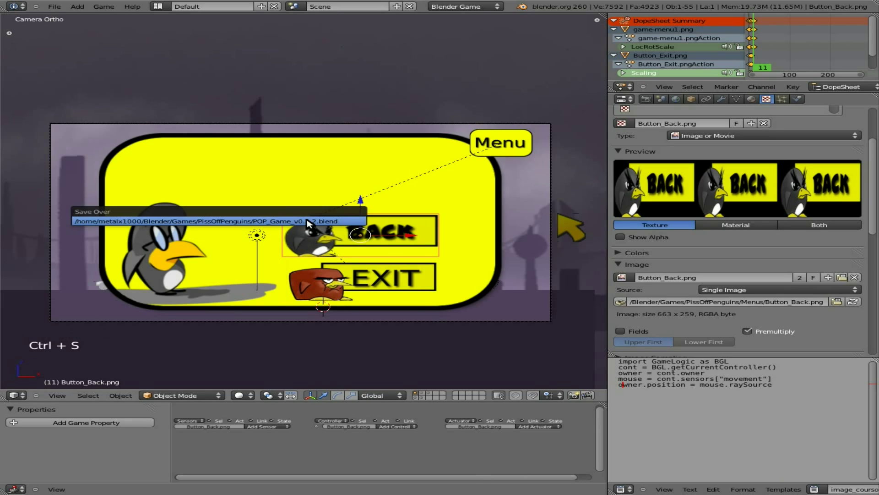
# Confirm Save Over and apply rotation and scale to the BACK button
pyautogui.click(307, 222)
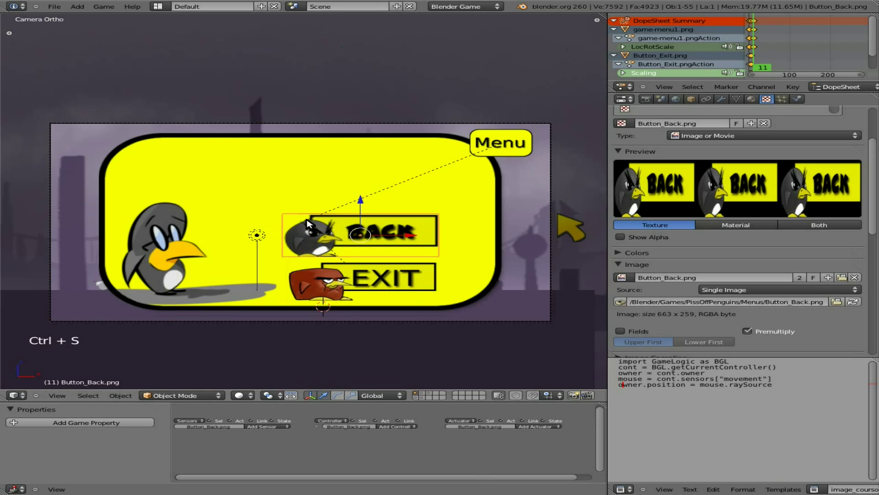
pyautogui.click(121, 395)
pyautogui.moveTo(150, 326)
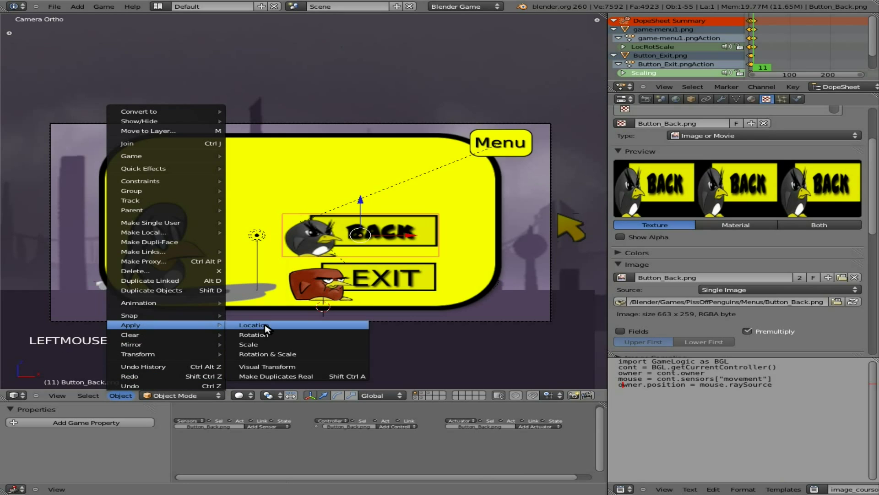
pyautogui.click(304, 355)
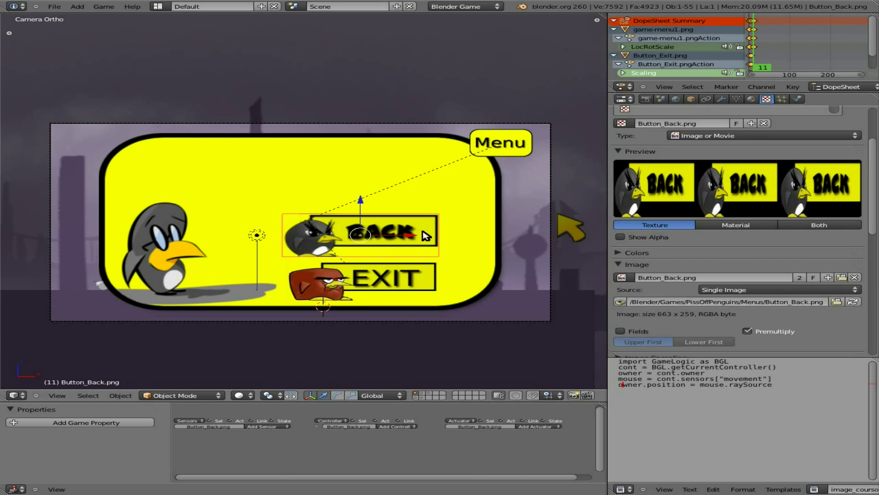
# Parent the BACK button to the yellow menu panel with Ctrl+P > Object
pyautogui.keyDown('shift'); pyautogui.rightClick(495, 215); pyautogui.keyUp('shift')
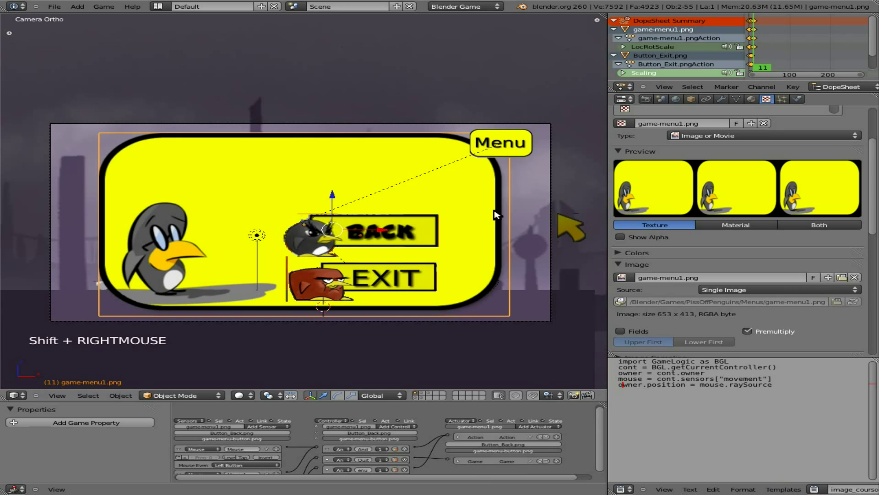
pyautogui.hotkey('ctrl', 'p')
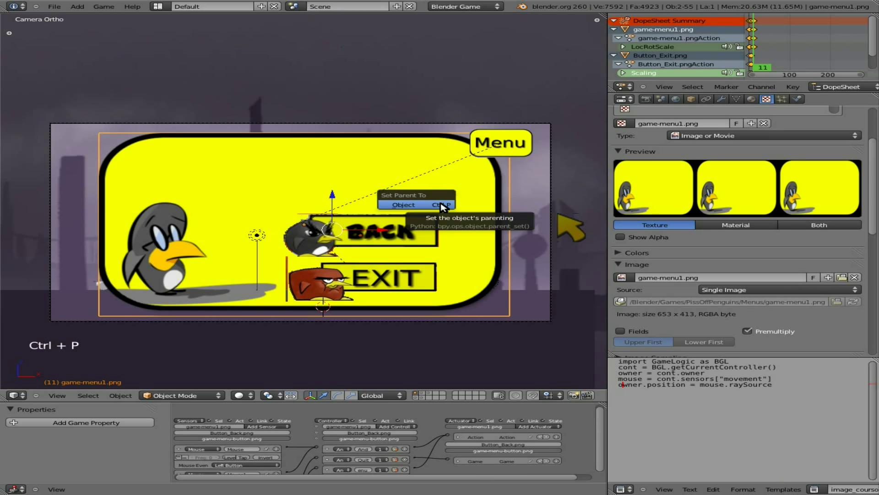
pyautogui.click(443, 209)
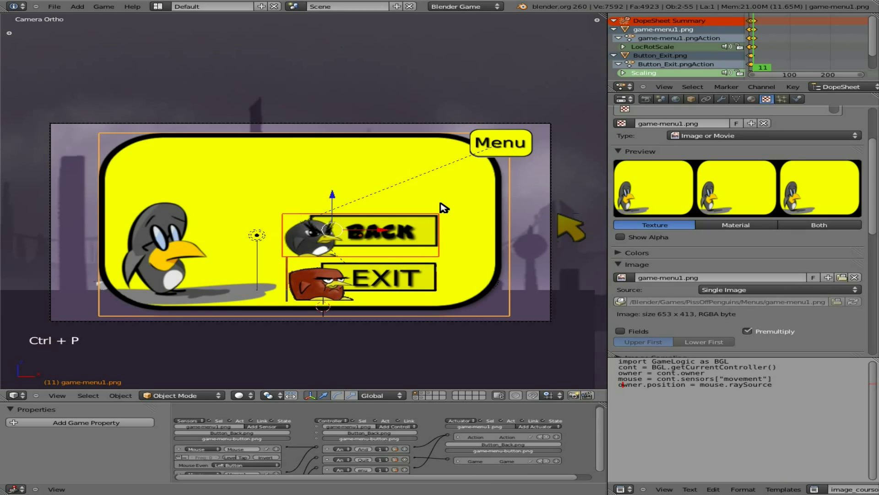
# From frame 1, switch the viewport to Textured shading and start the game
pyautogui.hotkey('shift', 'Down')
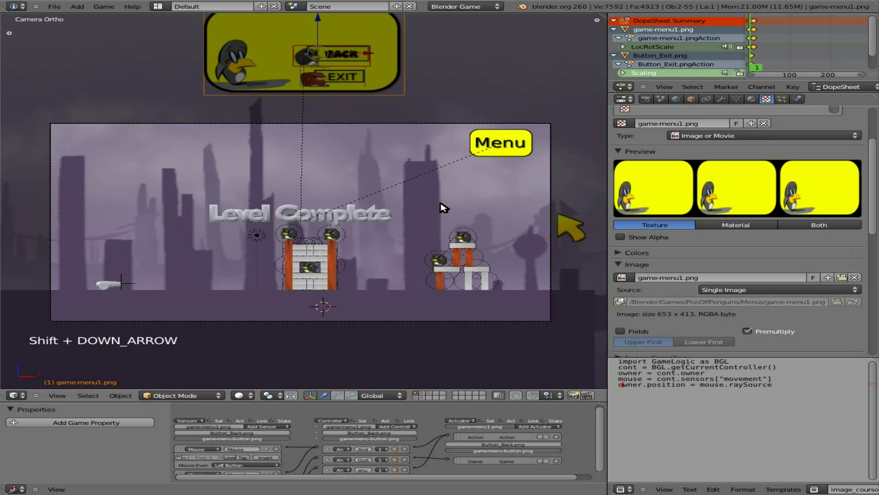
pyautogui.press('p')
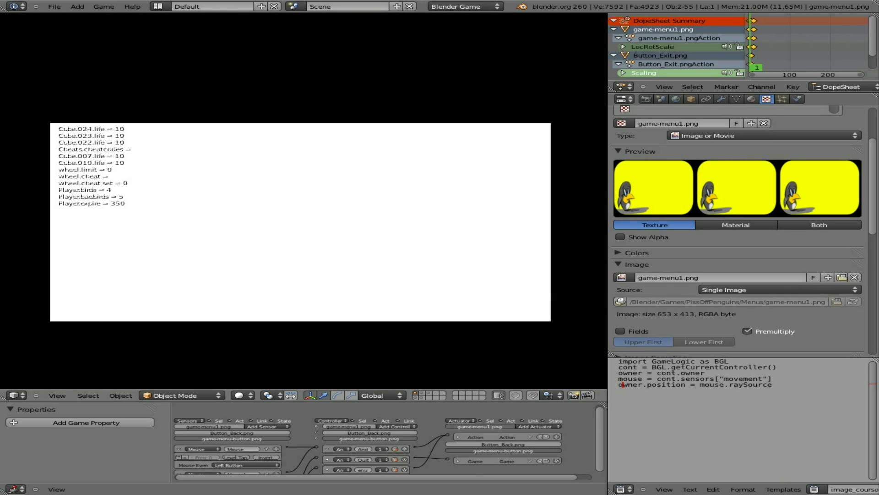
pyautogui.press('Escape')
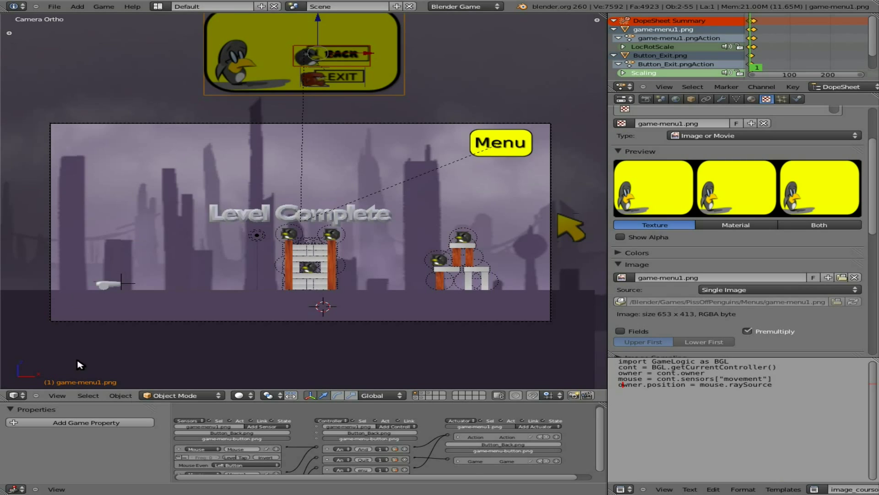
pyautogui.click(239, 395)
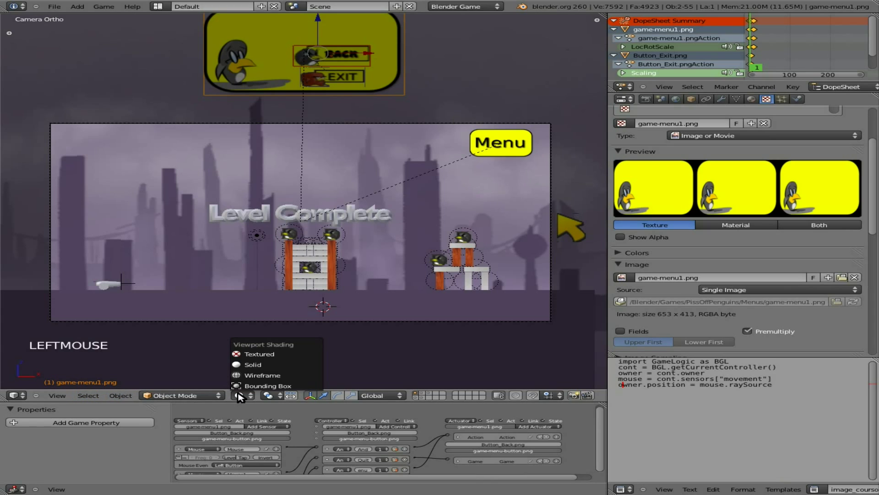
pyautogui.click(266, 356)
pyautogui.press('p')
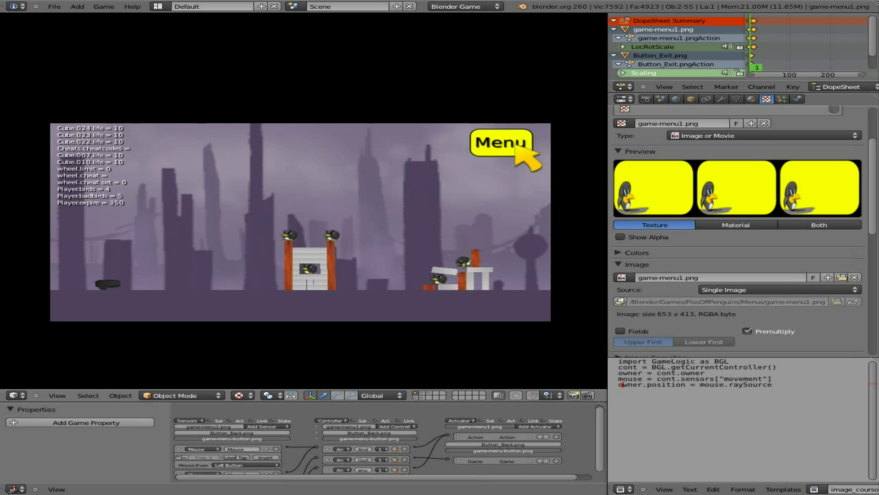
# Click Menu and BACK repeatedly to check the panel slides in and out
pyautogui.click(490, 150)
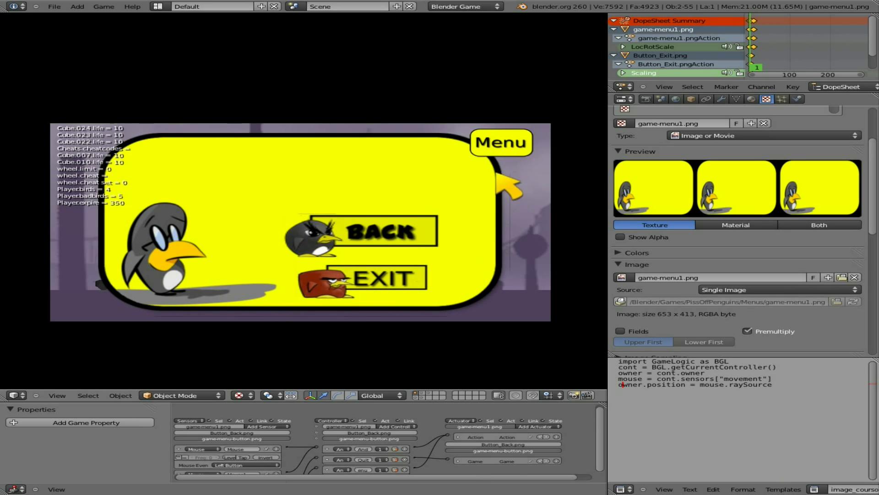
pyautogui.click(492, 149)
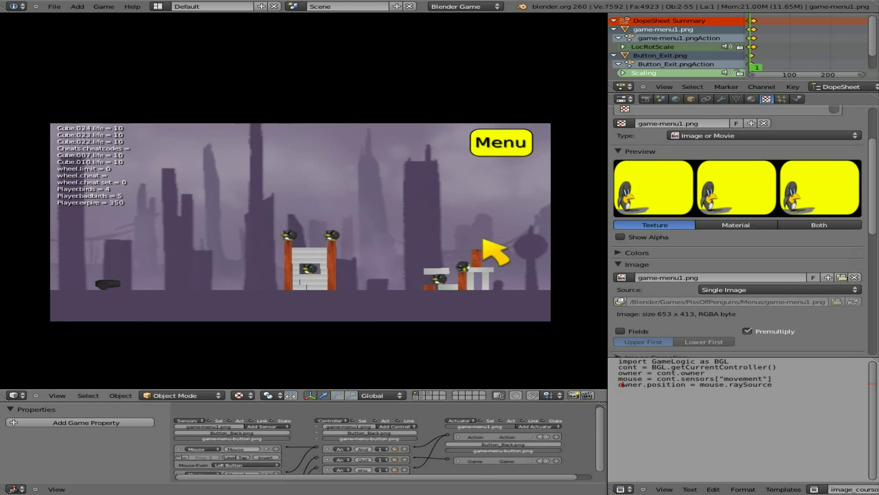
pyautogui.click(507, 153)
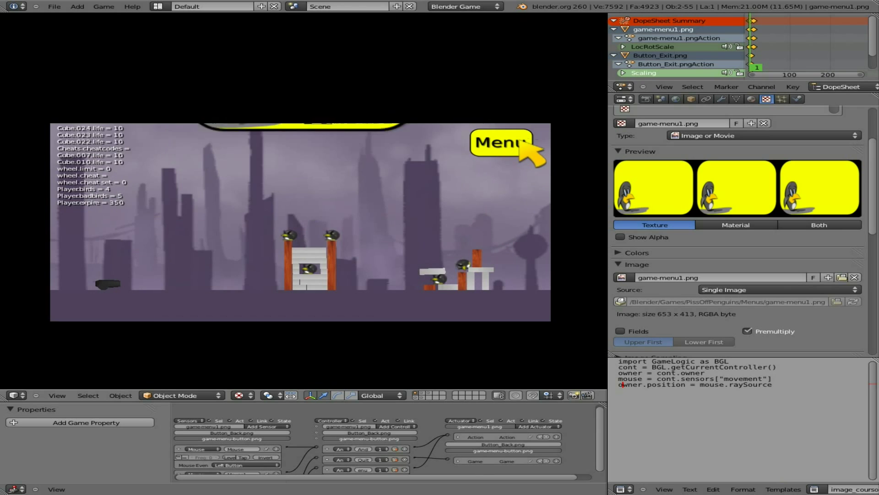
pyautogui.click(515, 149)
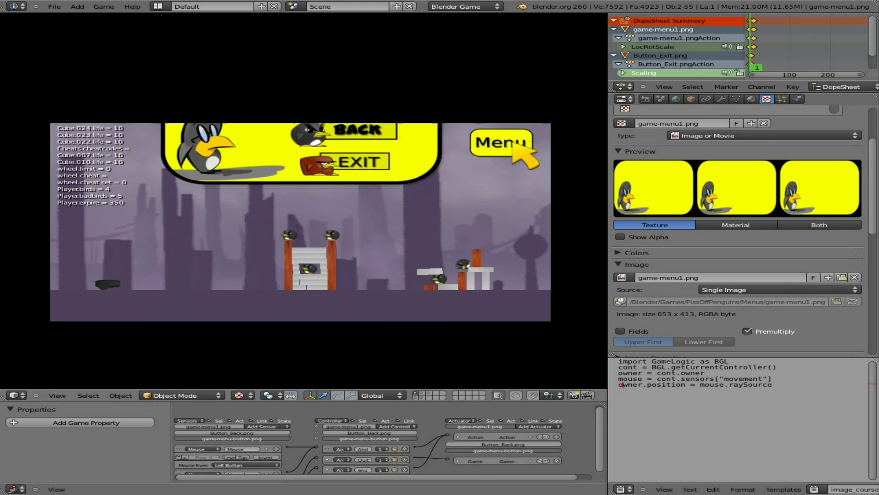
pyautogui.click(515, 148)
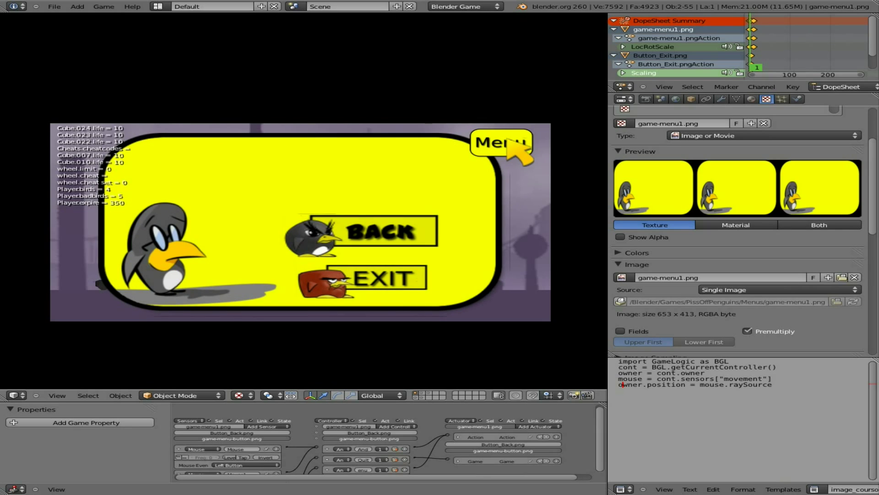
pyautogui.click(515, 149)
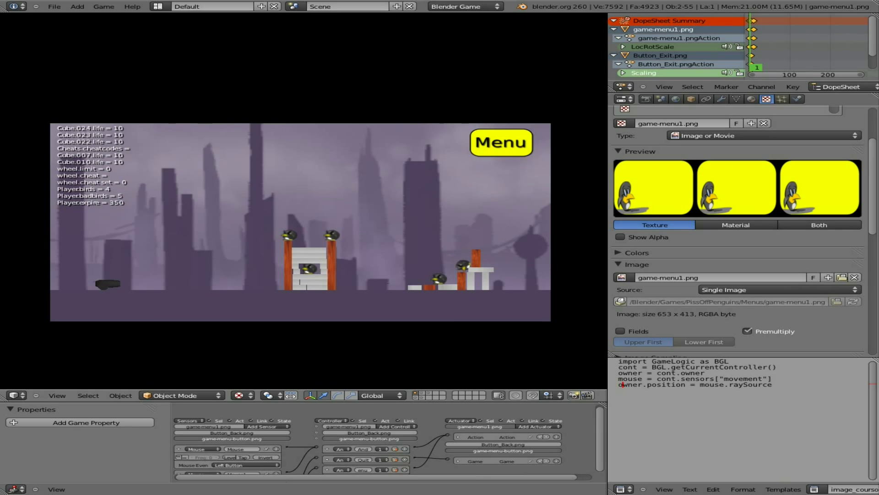
pyautogui.click(481, 144)
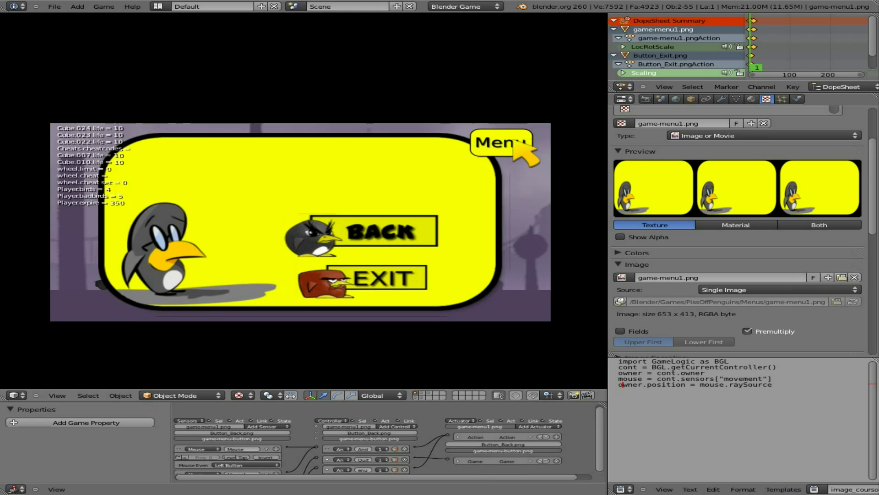
pyautogui.click(514, 144)
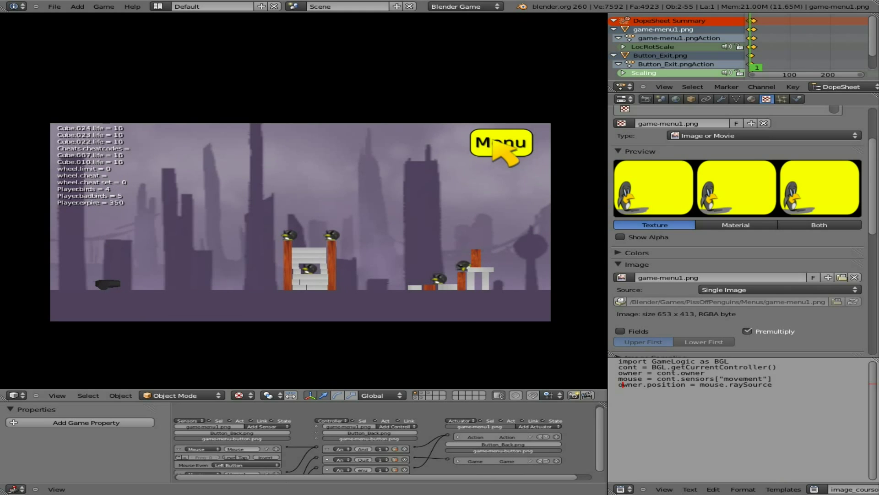
pyautogui.click(493, 143)
pyautogui.click(505, 142)
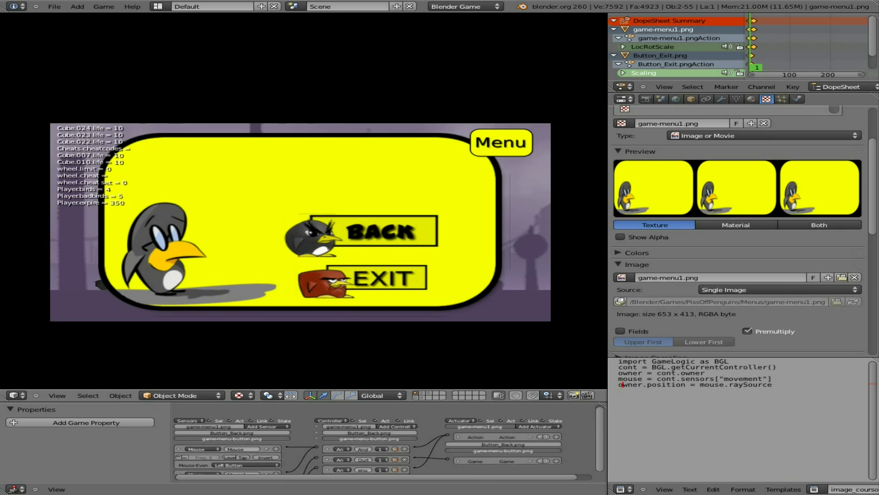
# Stop the game and keyframe the BACK button's full-size scale at frame 11
pyautogui.press('Escape')
pyautogui.hotkey('shift', 'Up')
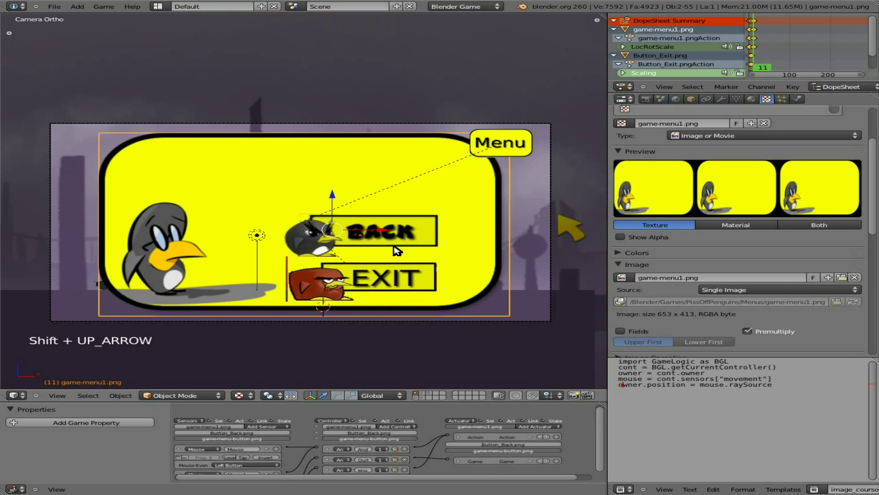
pyautogui.rightClick(396, 250)
pyautogui.rightClick(392, 244)
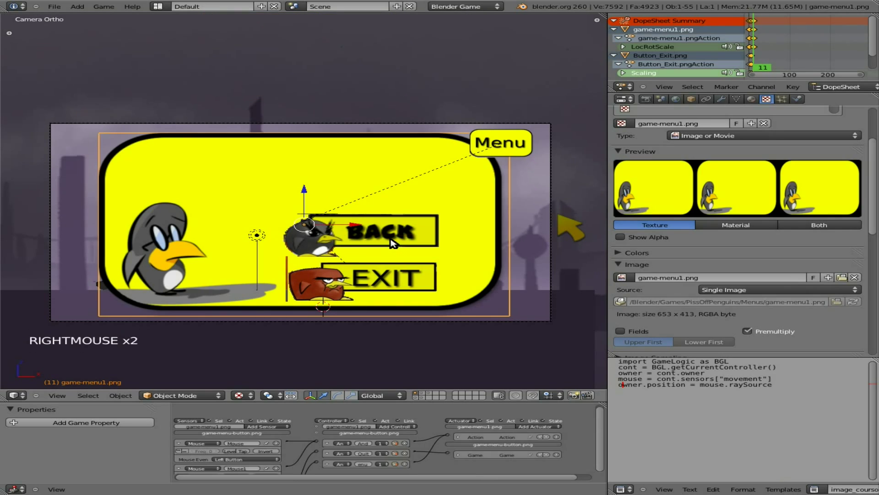
pyautogui.rightClick(311, 239)
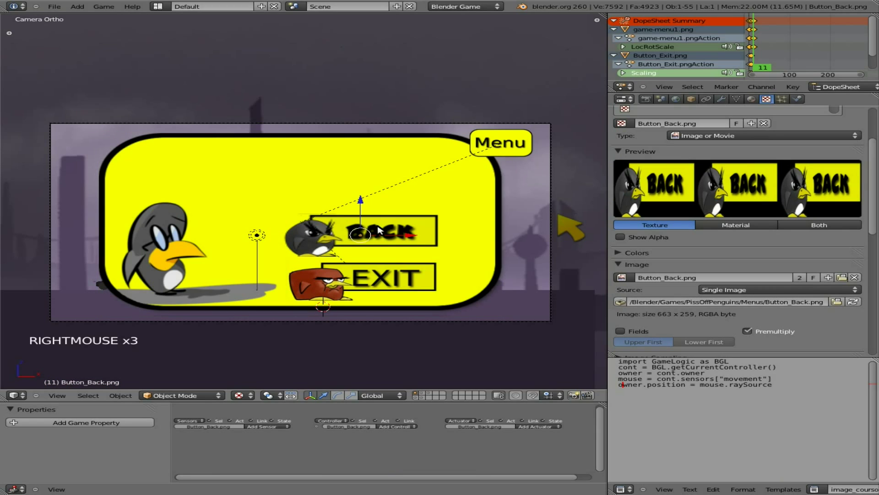
pyautogui.press('i')
pyautogui.press('i')
pyautogui.press('i')
pyautogui.press('i')
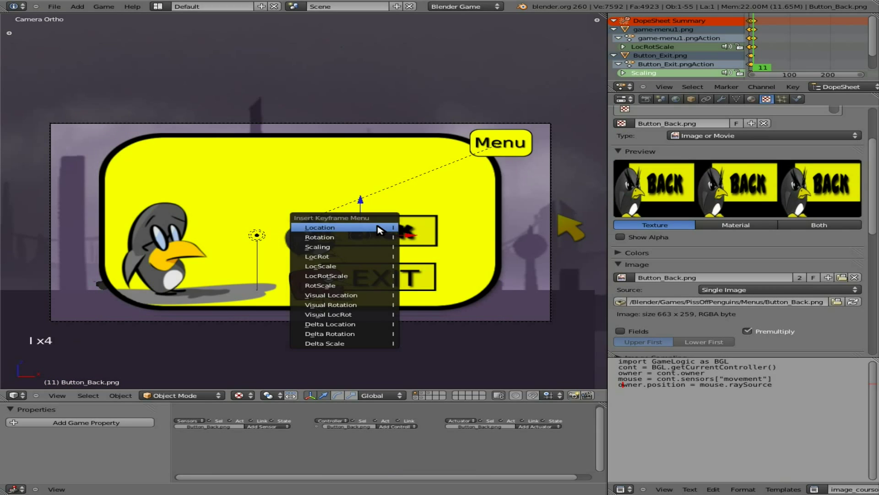
pyautogui.click(354, 250)
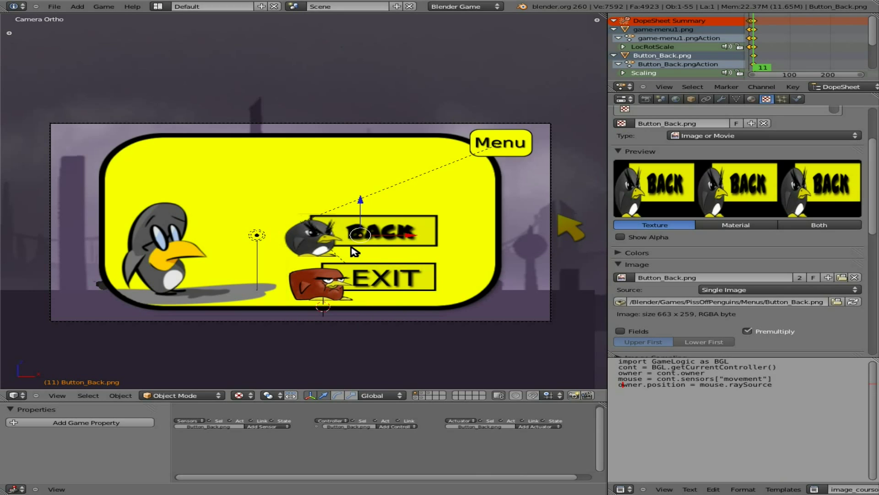
# At frame 1, shrink the BACK button to about 0.83 and keyframe its scale
pyautogui.hotkey('shift', 'Down')
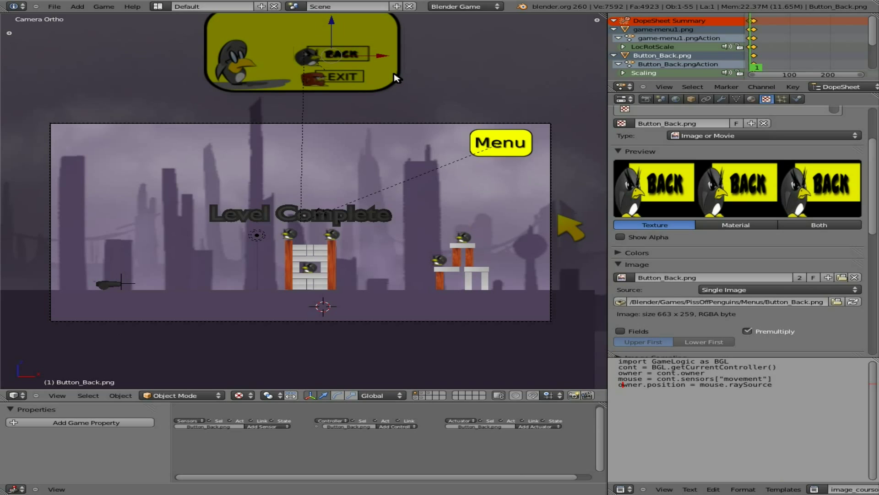
pyautogui.press('s')
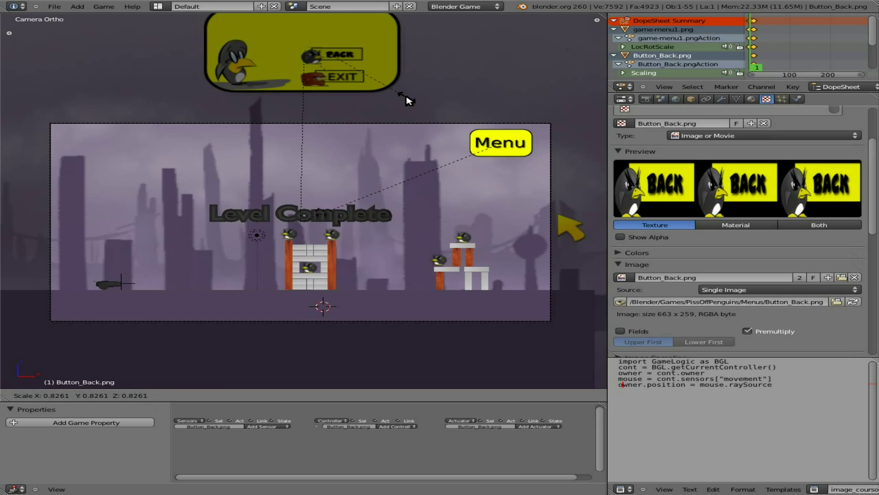
pyautogui.click(409, 101)
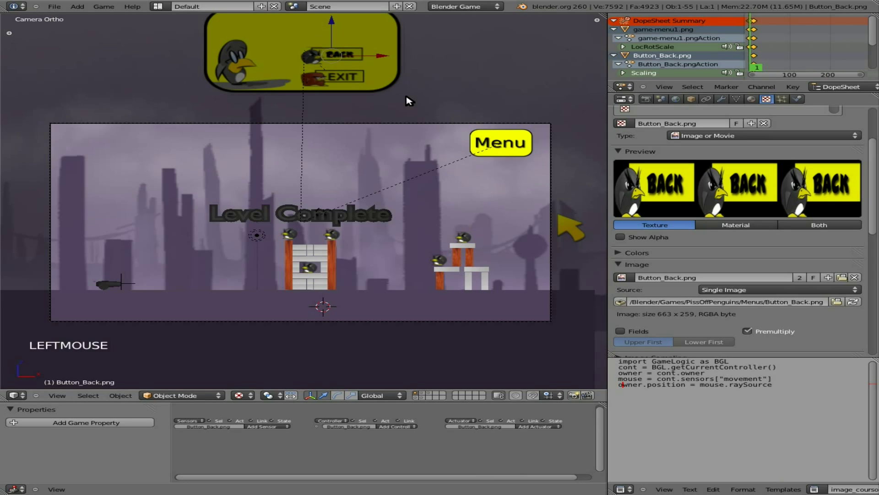
pyautogui.press('i')
pyautogui.click(409, 100)
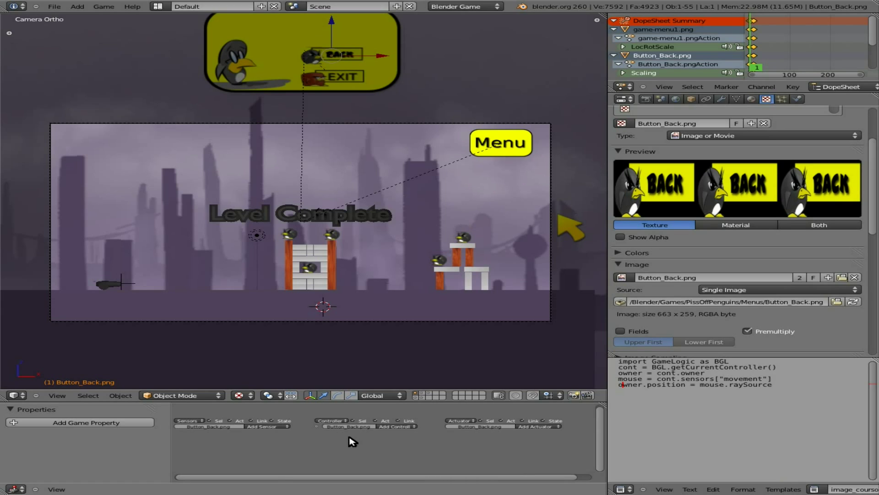
# In the maximized Logic Editor, add a Mouse Over sensor linked to an And controller
pyautogui.hotkey('ctrl', 'Up')
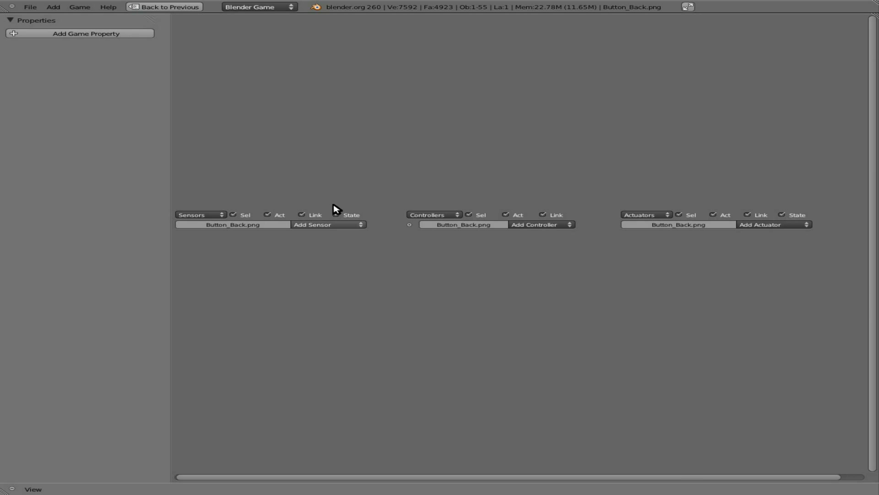
pyautogui.click(342, 225)
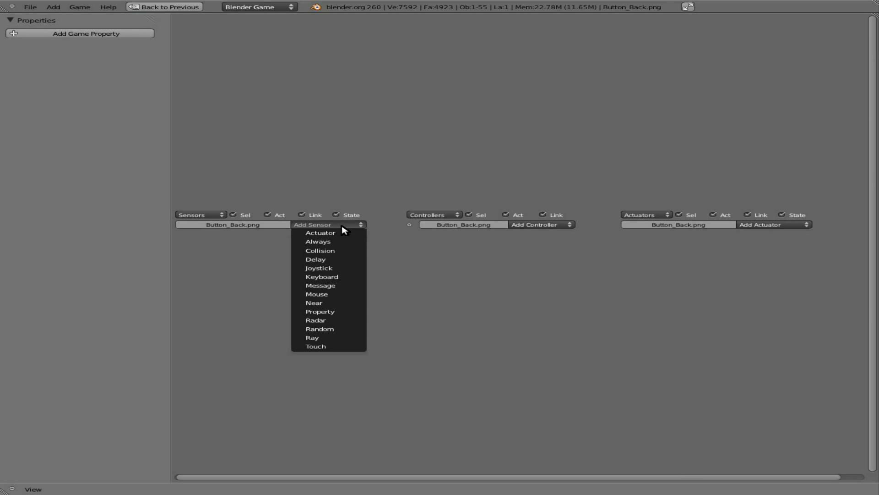
pyautogui.click(340, 294)
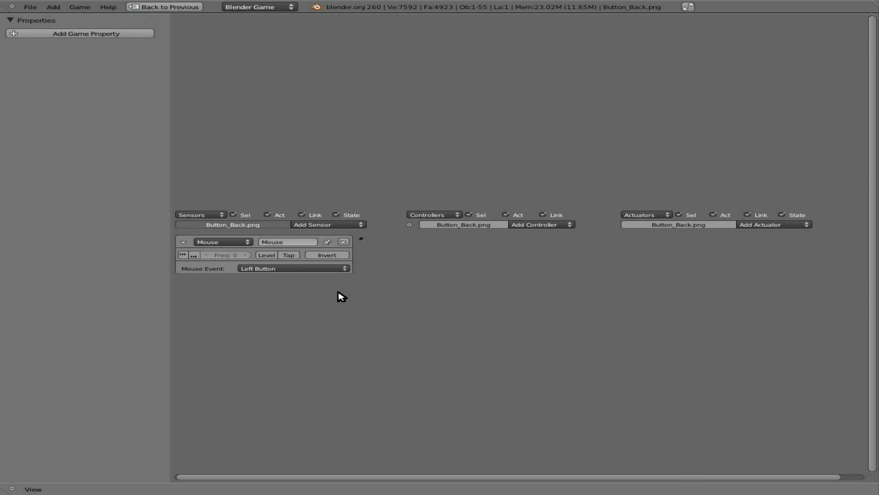
pyautogui.click(255, 268)
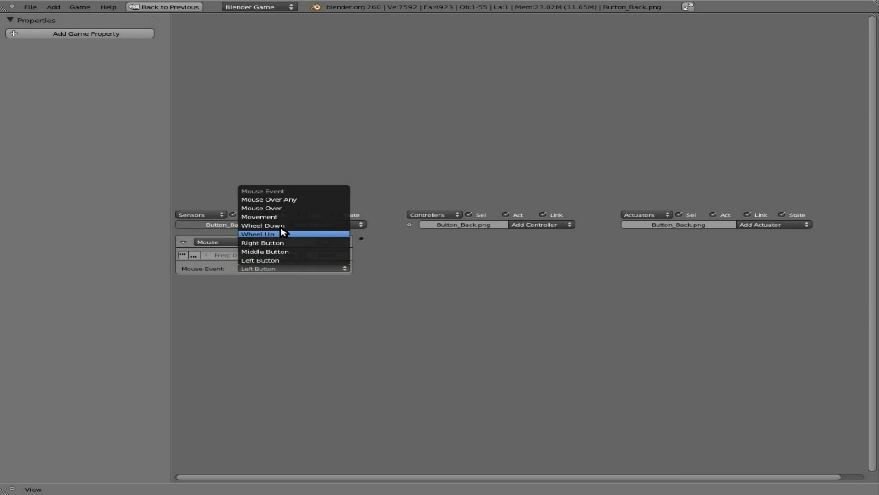
pyautogui.click(285, 209)
pyautogui.click(531, 225)
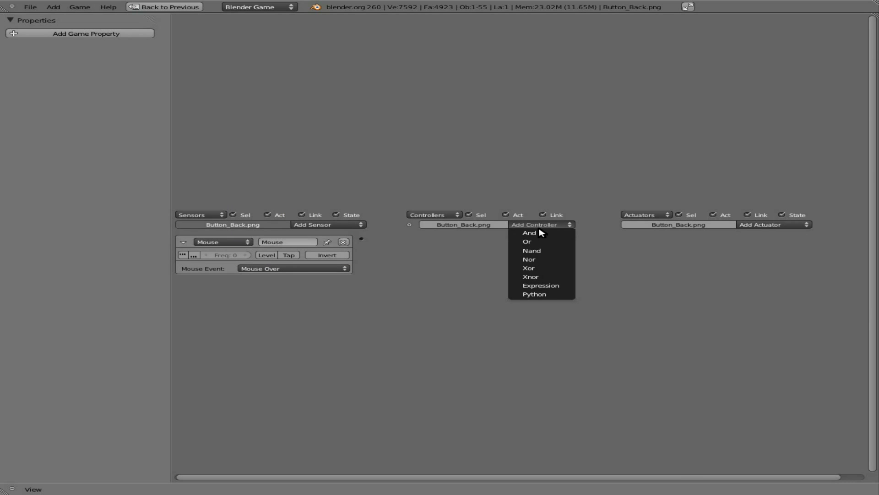
pyautogui.click(548, 234)
pyautogui.moveTo(362, 239); pyautogui.dragTo(409, 239)
# Add a linked Action actuator playing Button_Back.pngAction to frame 11 in Flipper mode
pyautogui.click(779, 227)
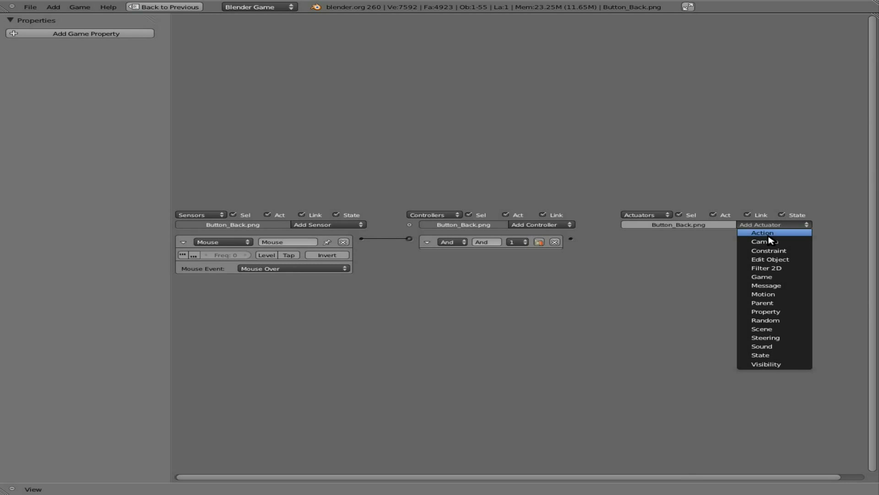
pyautogui.click(778, 234)
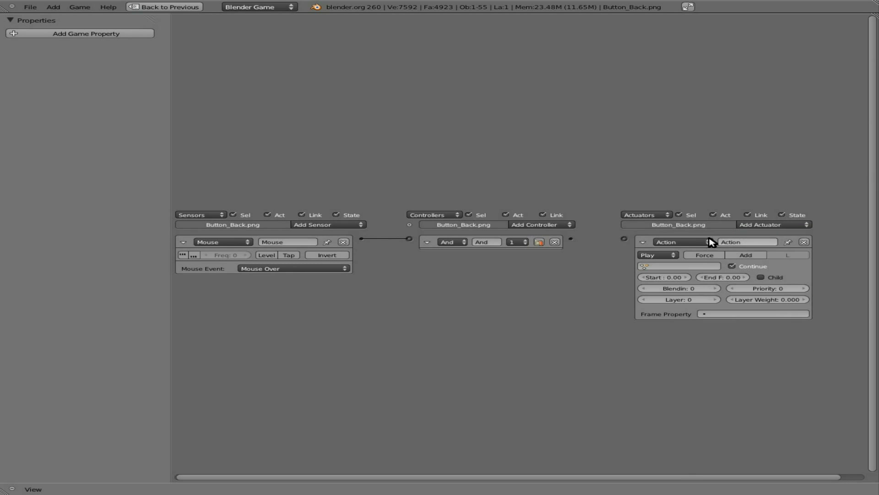
pyautogui.moveTo(571, 239); pyautogui.dragTo(625, 238)
pyautogui.click(677, 267)
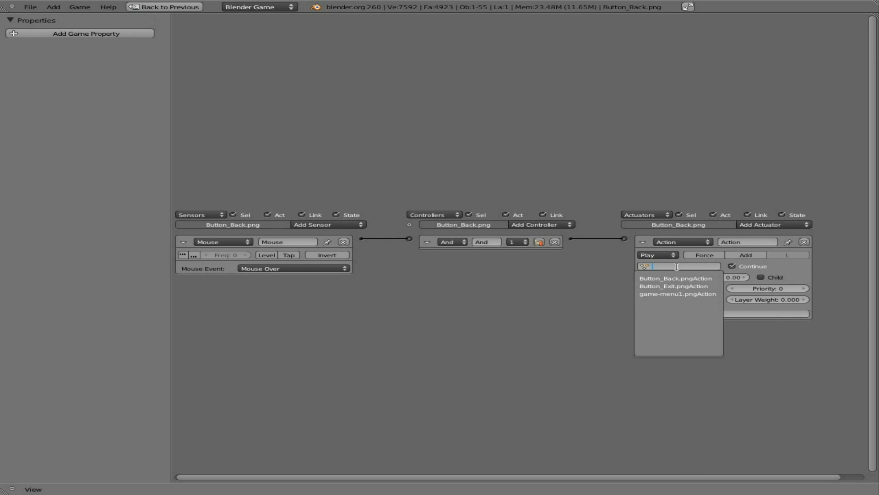
pyautogui.click(699, 278)
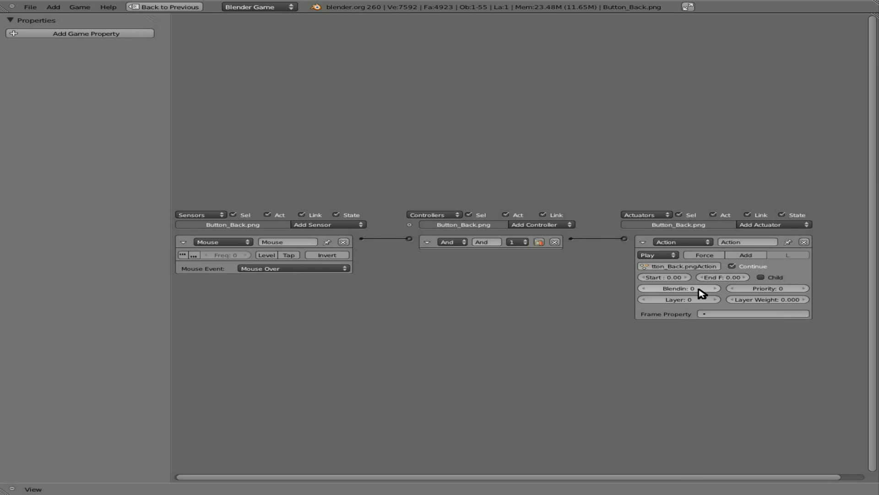
pyautogui.click(732, 278)
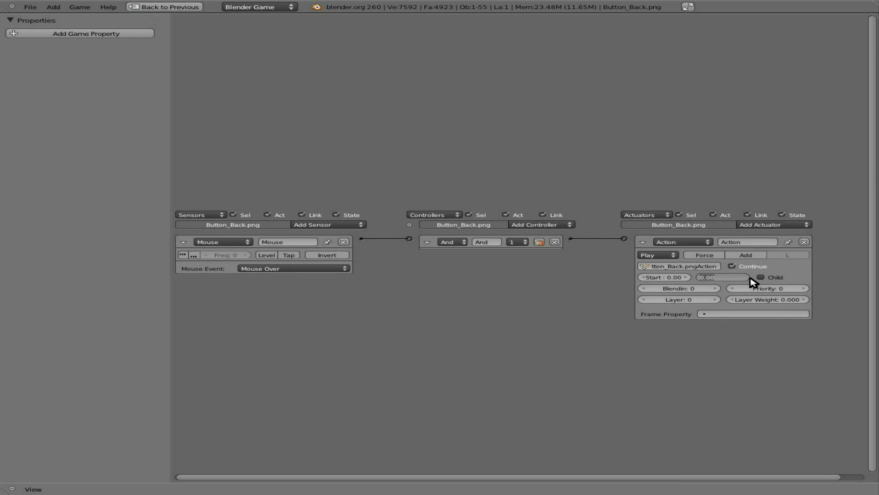
pyautogui.press('Return')
pyautogui.click(675, 255)
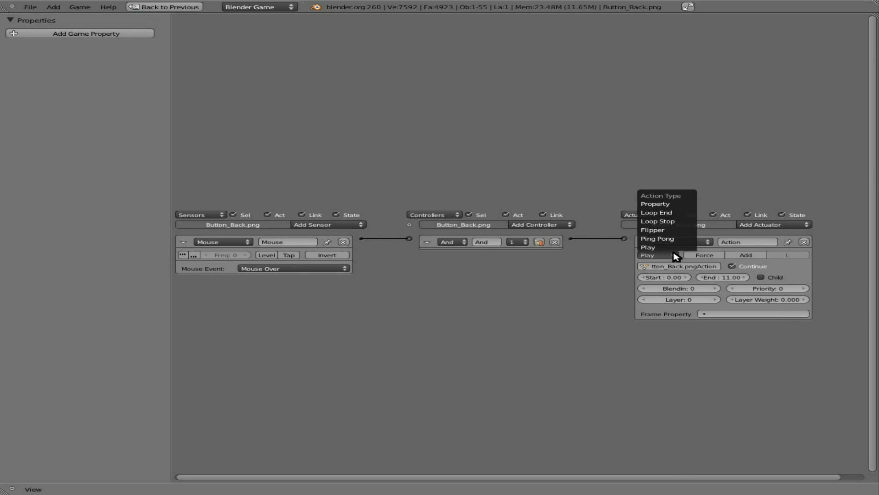
pyautogui.click(672, 234)
# Restore the normal layout, run the game and open the pause menu
pyautogui.hotkey('ctrl', 'Down')
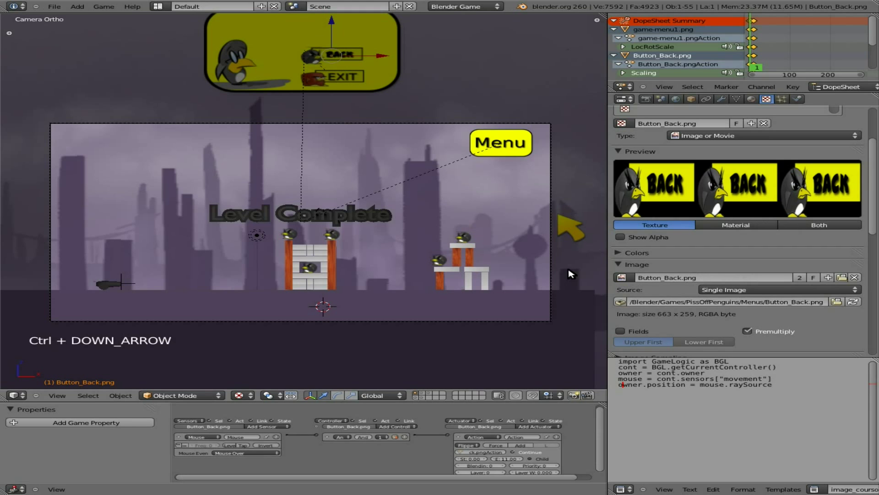
pyautogui.press('p')
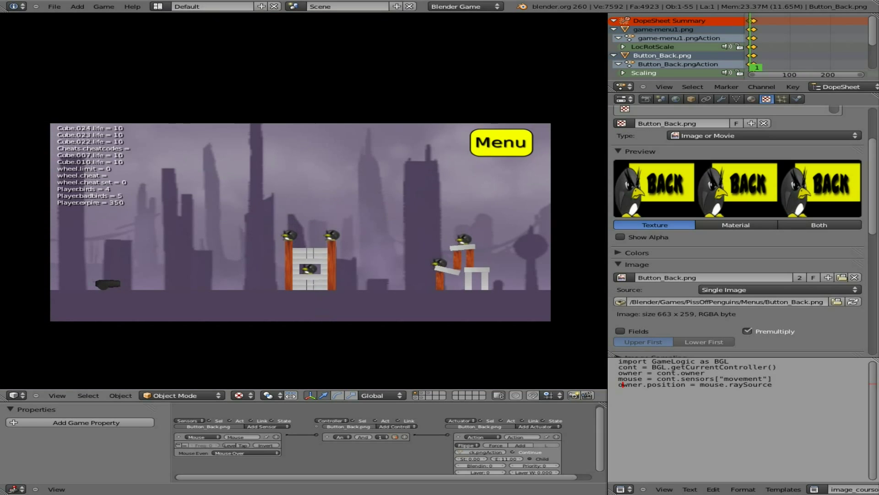
pyautogui.click(479, 152)
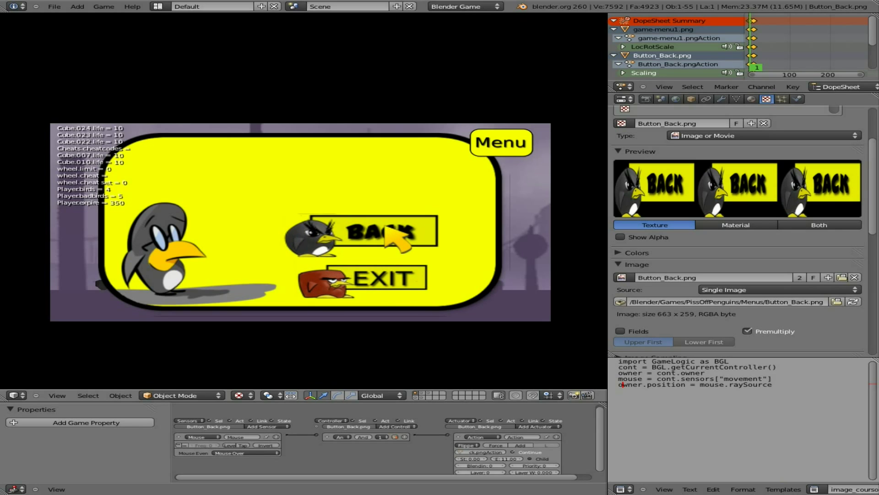
# Toggle the pause menu in and out repeatedly with Menu and BACK, then stop the game
pyautogui.click(511, 140)
pyautogui.click(510, 140)
pyautogui.click(511, 139)
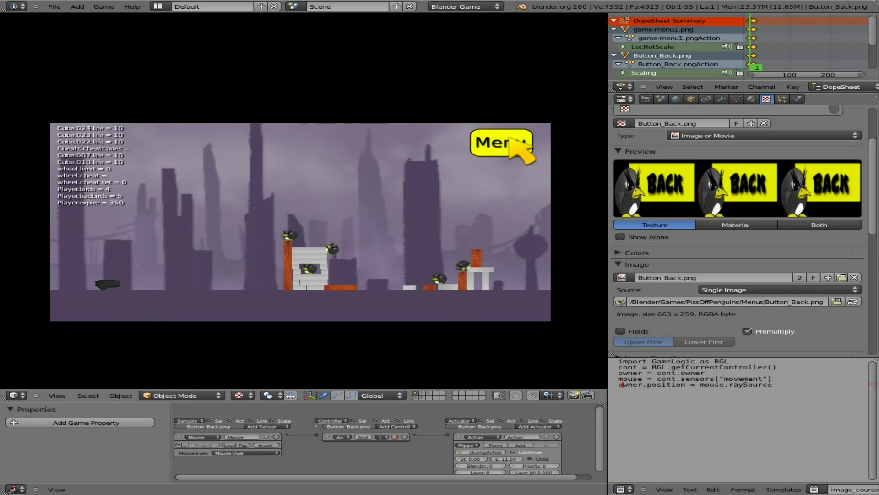
pyautogui.click(511, 140)
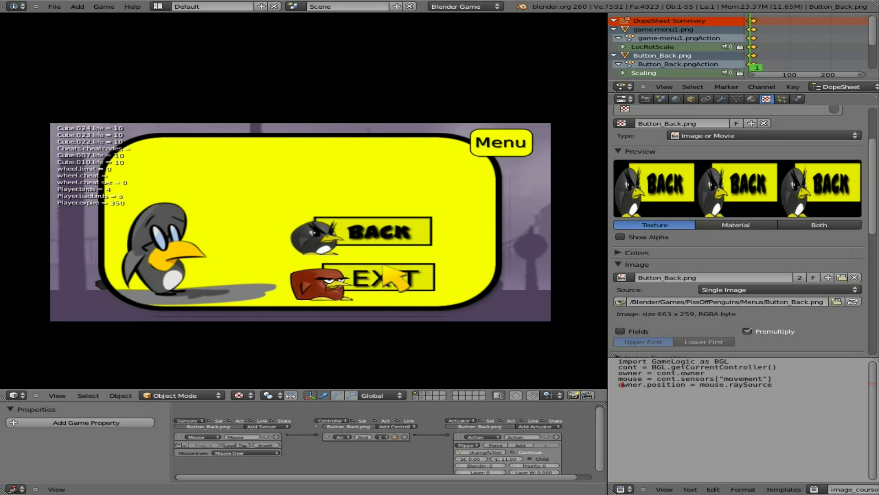
pyautogui.click(511, 140)
pyautogui.click(511, 140)
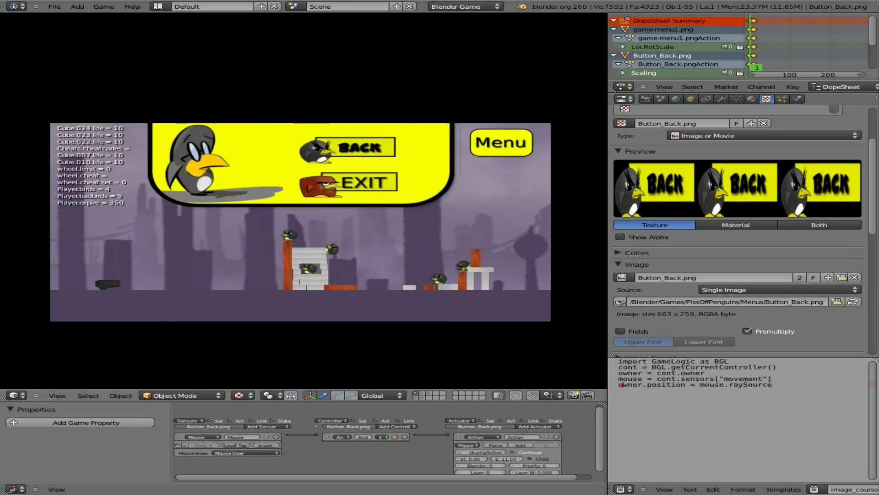
pyautogui.click(504, 142)
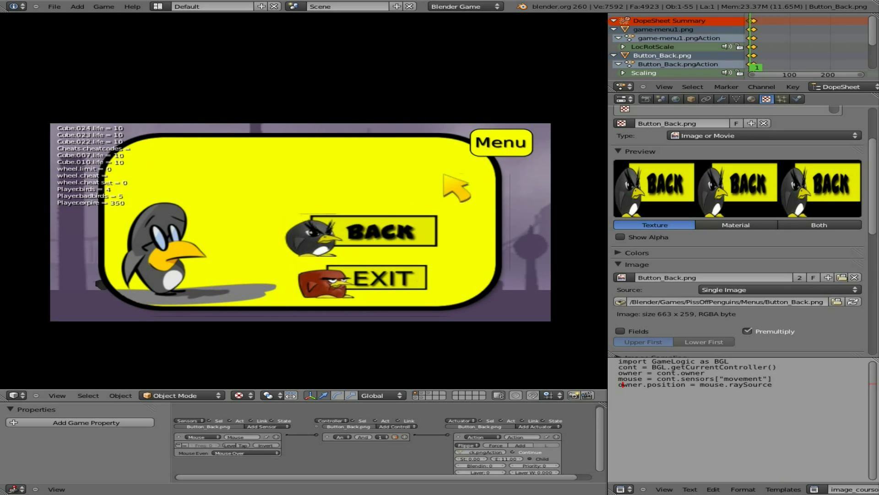
pyautogui.click(513, 143)
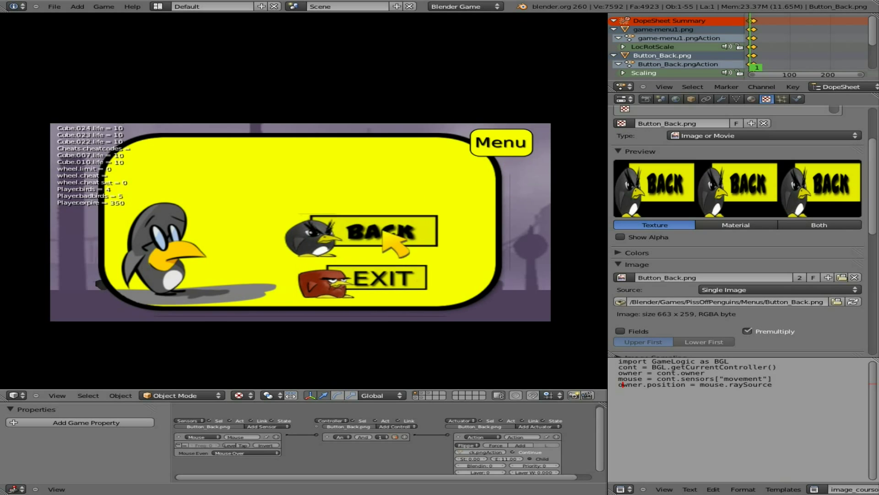
pyautogui.click(498, 156)
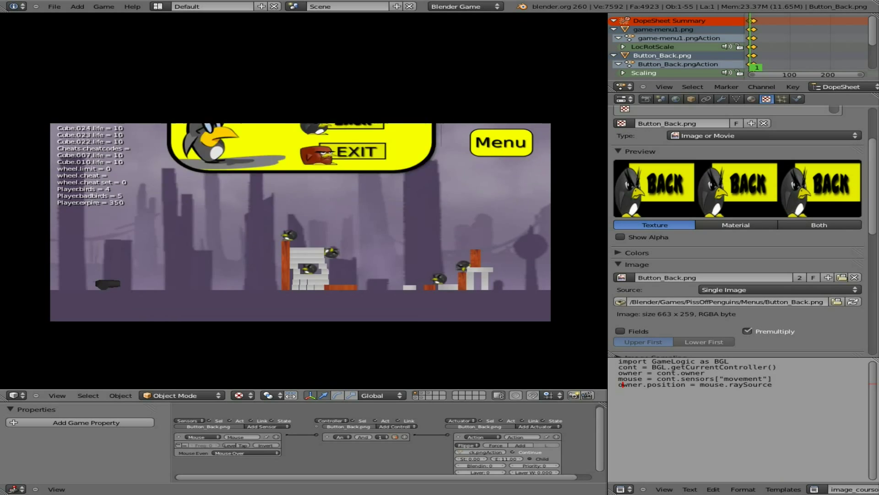
pyautogui.click(508, 151)
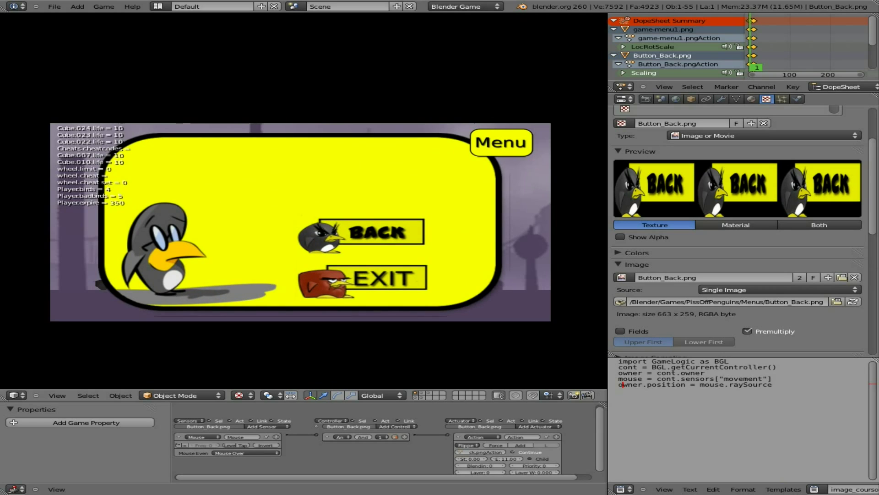
pyautogui.click(502, 142)
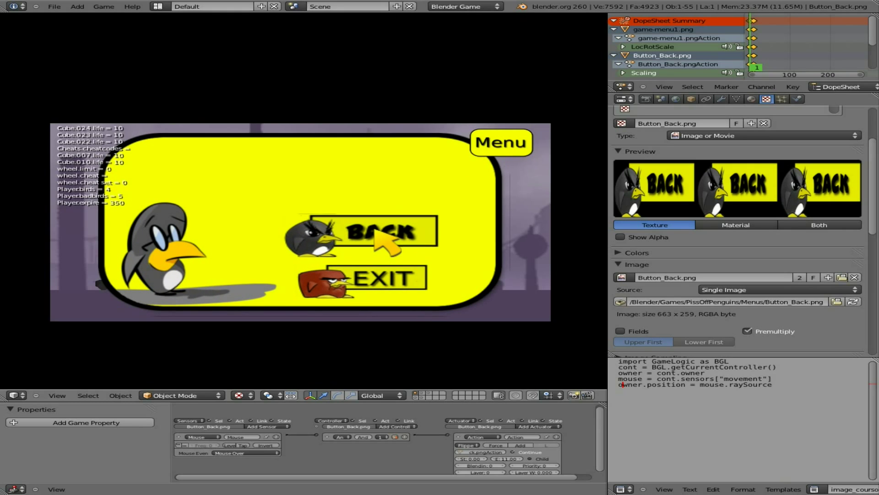
pyautogui.click(500, 145)
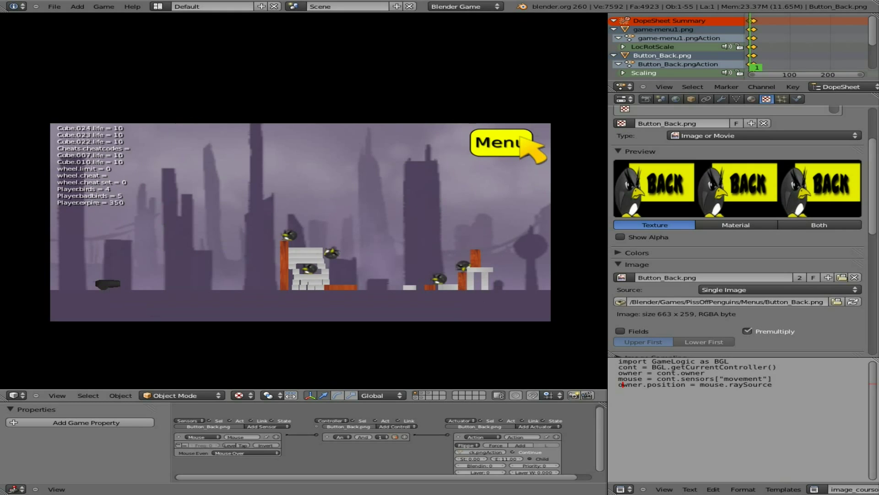
pyautogui.press('Escape')
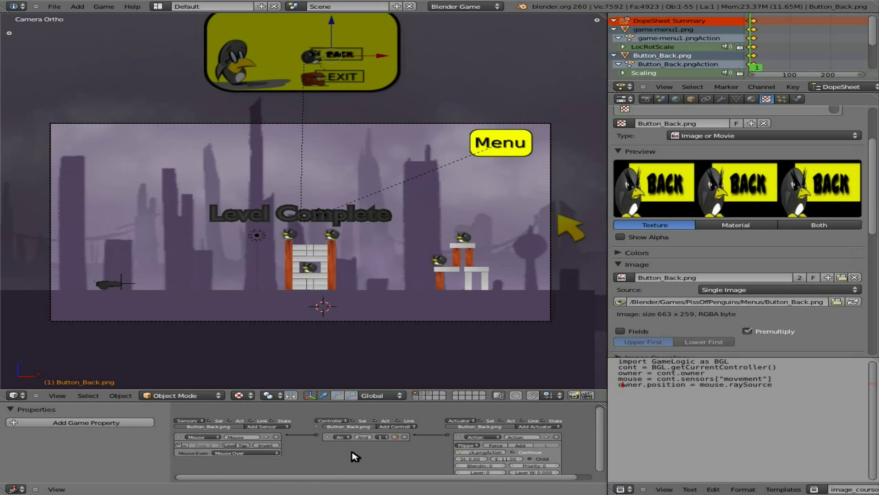
# Maximize the Logic Editor and collapse the existing Action, Mouse and And bricks
pyautogui.hotkey('shift', 'Up')
pyautogui.hotkey('shift', 'Down')
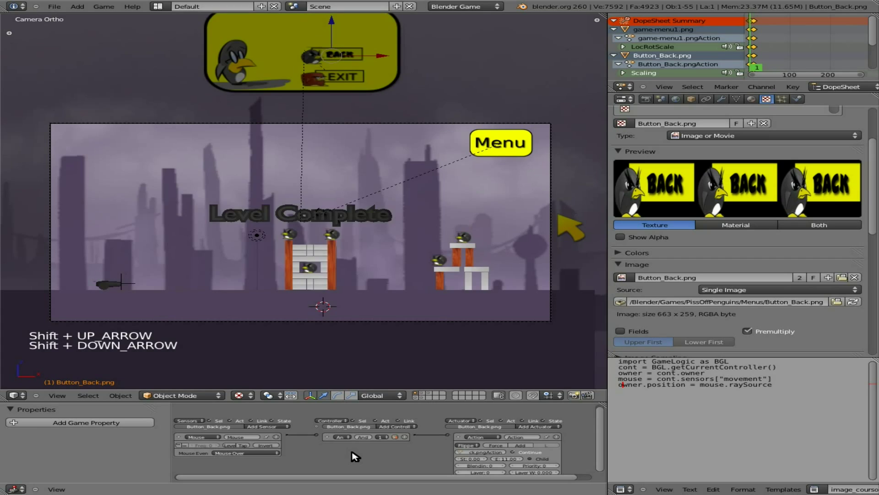
pyautogui.hotkey('ctrl', 'Up')
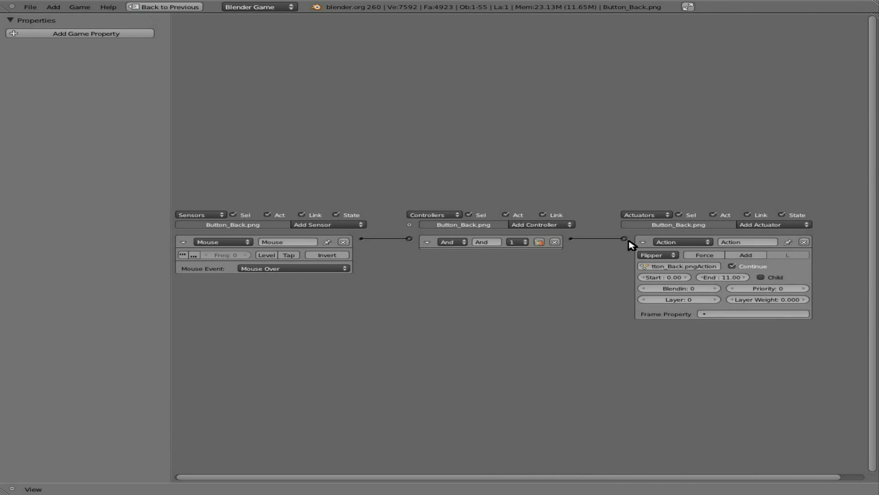
pyautogui.click(642, 242)
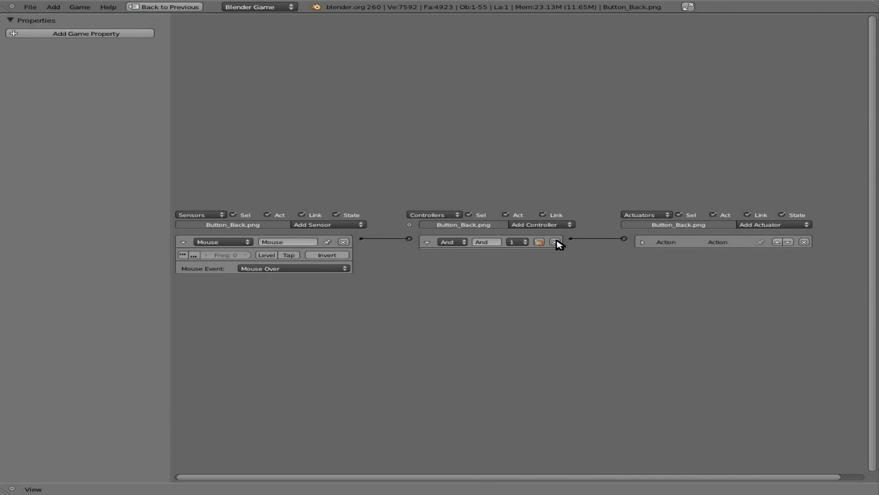
pyautogui.click(184, 242)
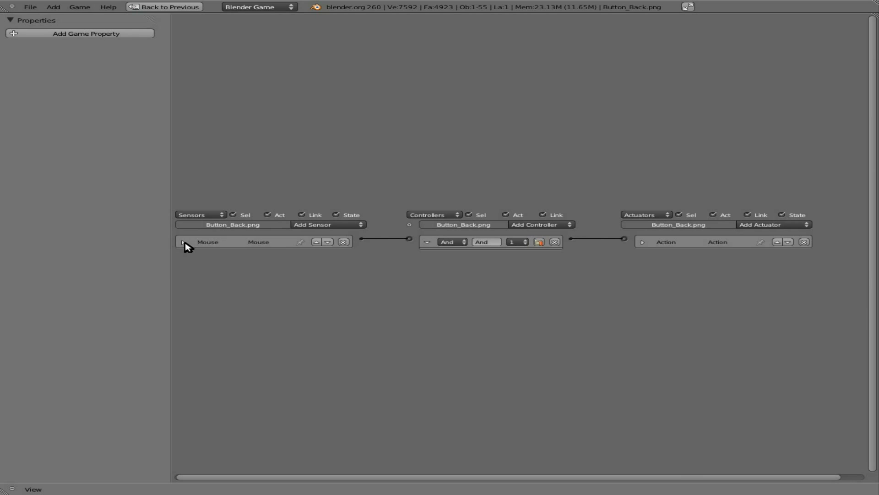
pyautogui.click(427, 242)
# Add a Mouse sensor and an And1 controller, and link the sensor to And1
pyautogui.click(345, 225)
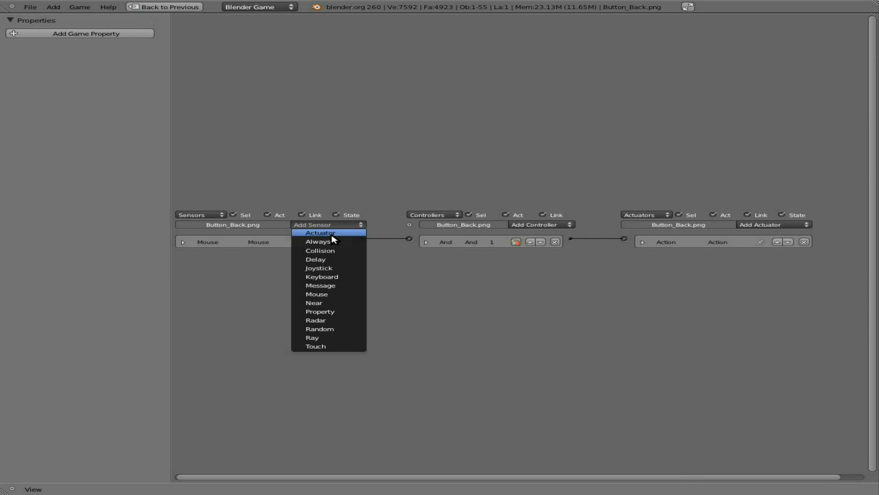
pyautogui.click(338, 294)
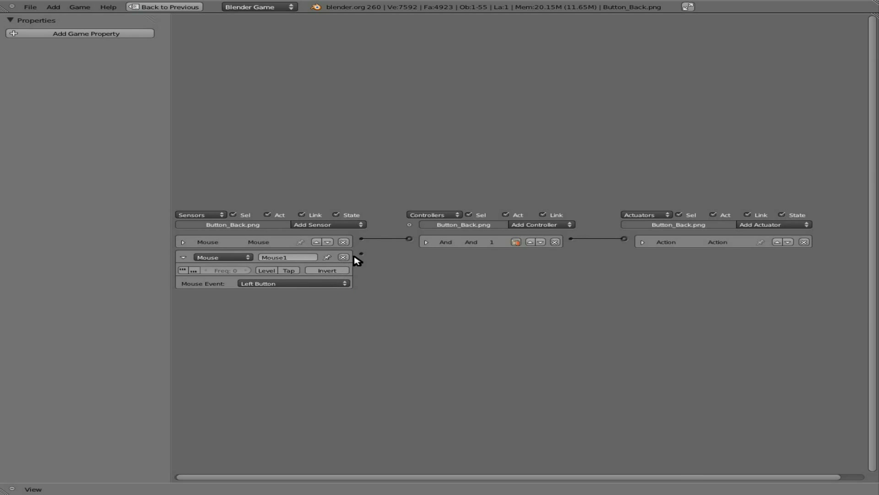
pyautogui.click(527, 225)
pyautogui.click(528, 233)
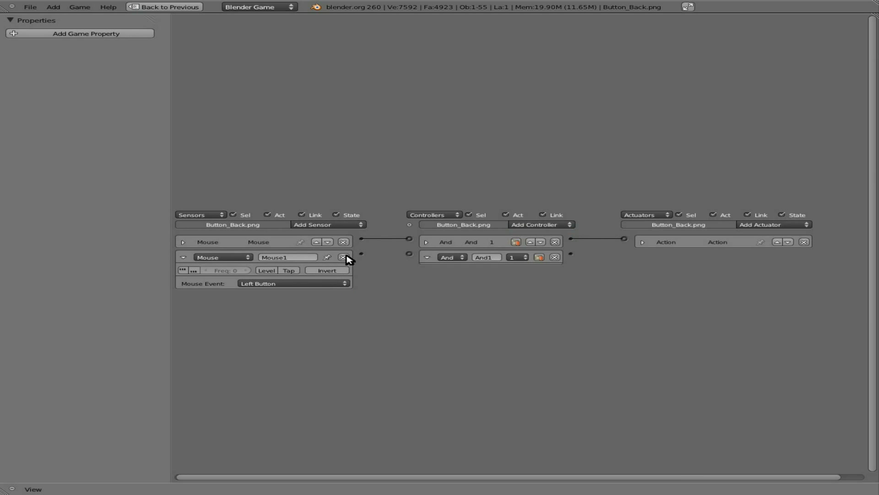
pyautogui.moveTo(361, 238); pyautogui.dragTo(409, 252)
# Add game-menu1 to the selection and link And1 to the menu's Ping Pong Action actuator
pyautogui.hotkey('ctrl', 'Down')
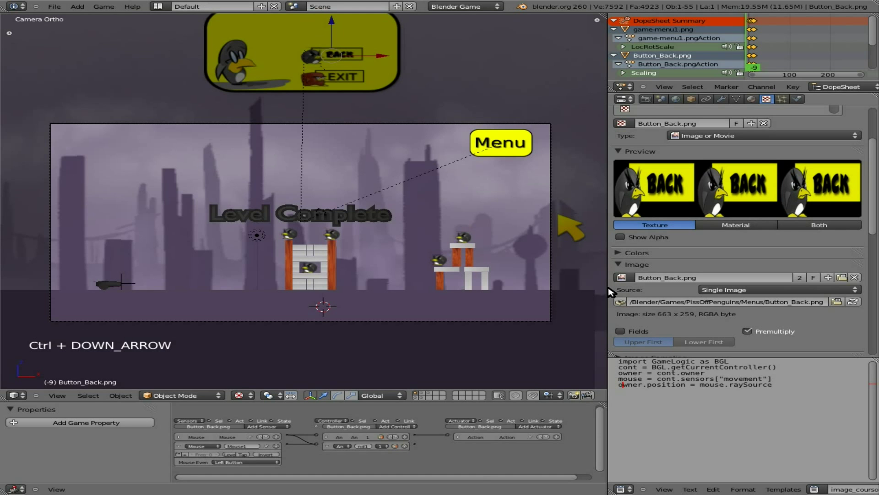
pyautogui.hotkey('shift', 'Up')
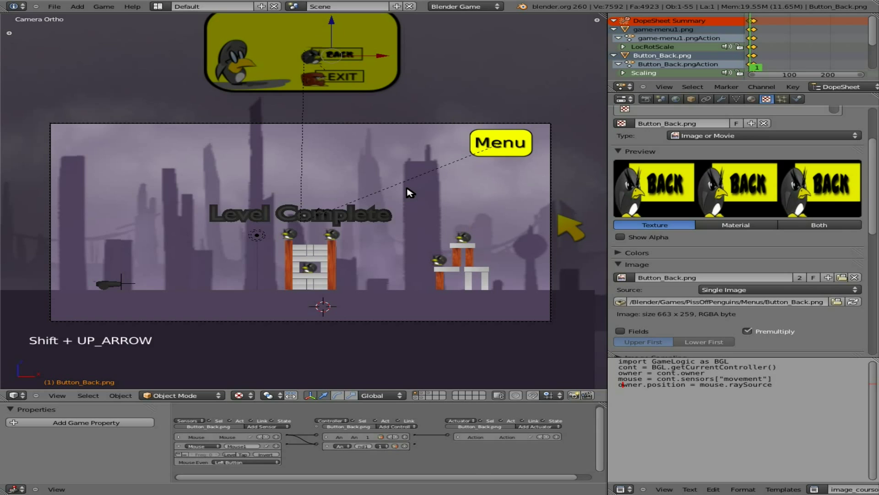
pyautogui.keyDown('shift'); pyautogui.rightClick(397, 89); pyautogui.keyUp('shift')
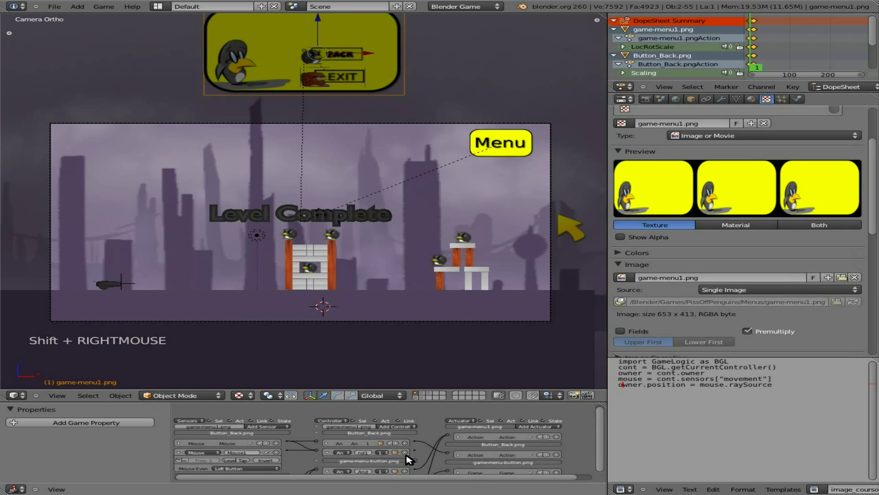
pyautogui.hotkey('ctrl', 'Up')
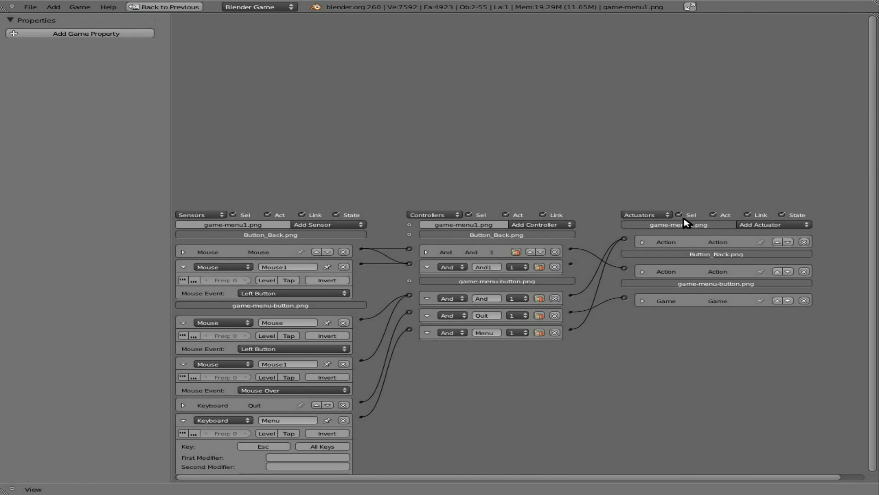
pyautogui.click(643, 243)
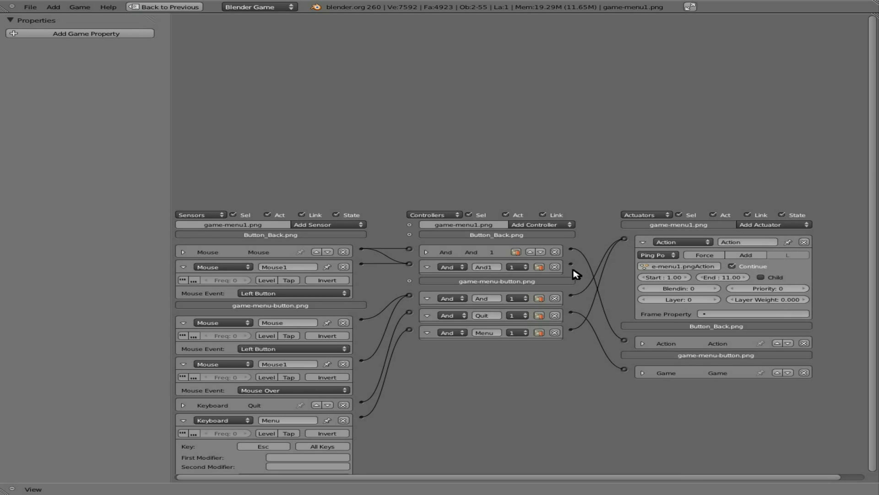
pyautogui.moveTo(570, 263); pyautogui.dragTo(627, 240)
# Run the game, open the panel with Menu and close it with BACK twice
pyautogui.hotkey('ctrl', 'Up')
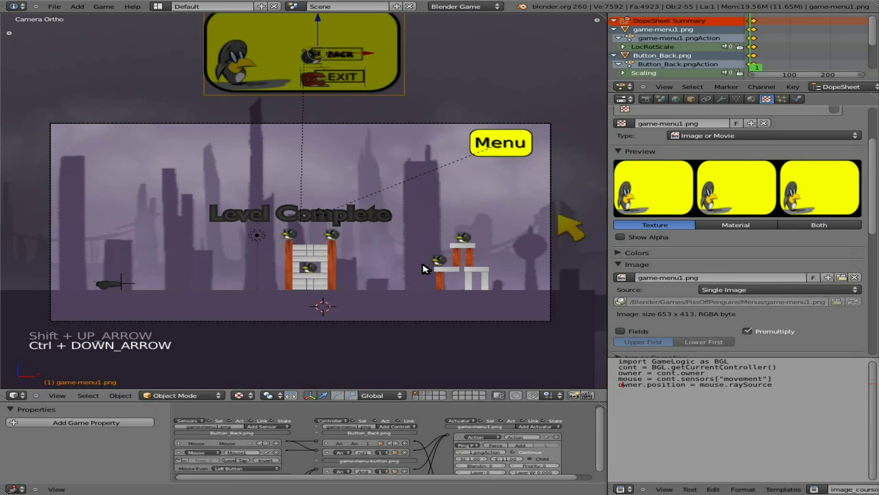
pyautogui.press('p')
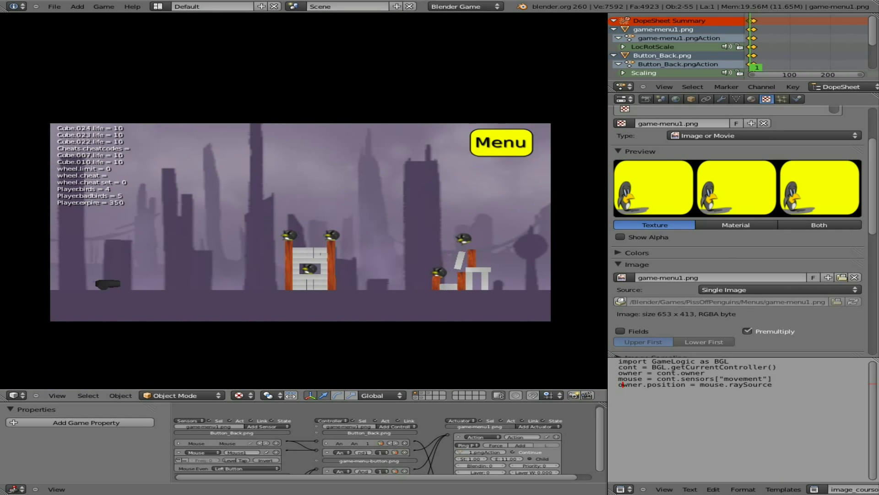
pyautogui.click(496, 150)
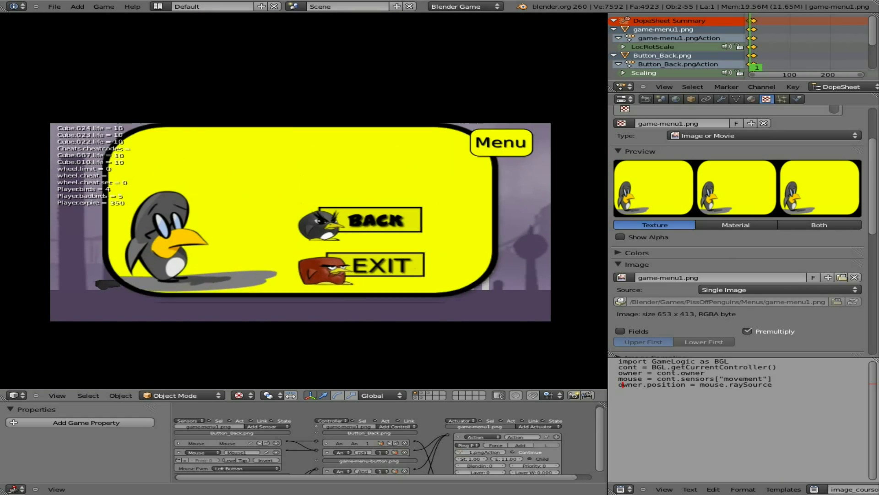
pyautogui.click(390, 230)
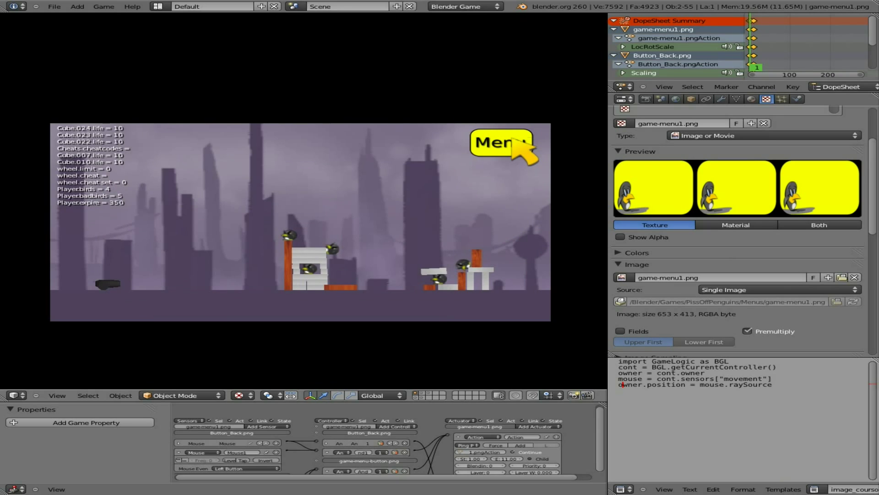
pyautogui.click(514, 140)
pyautogui.click(355, 230)
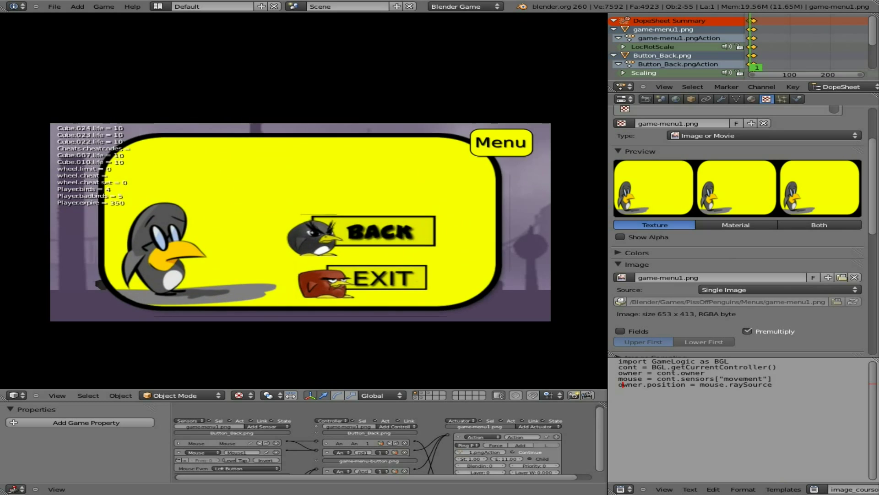
pyautogui.click(398, 233)
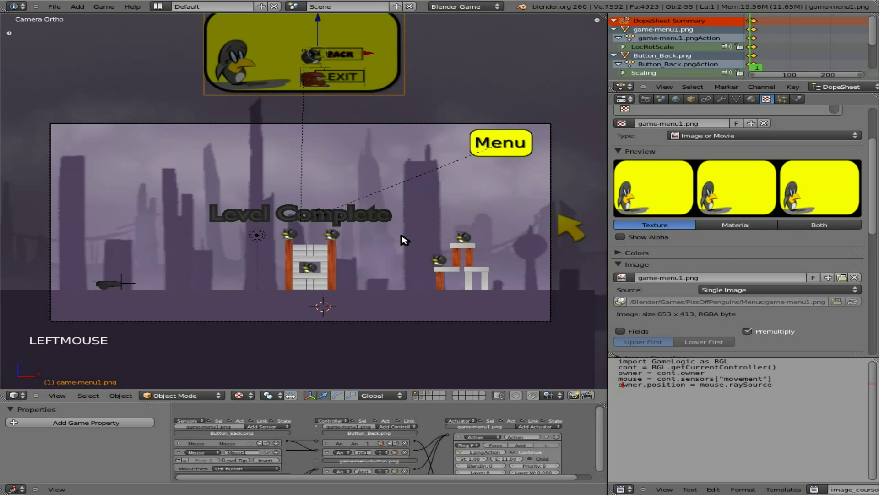
# Restart the game, dismiss the panel with BACK again, and exit to the scene
pyautogui.press('p')
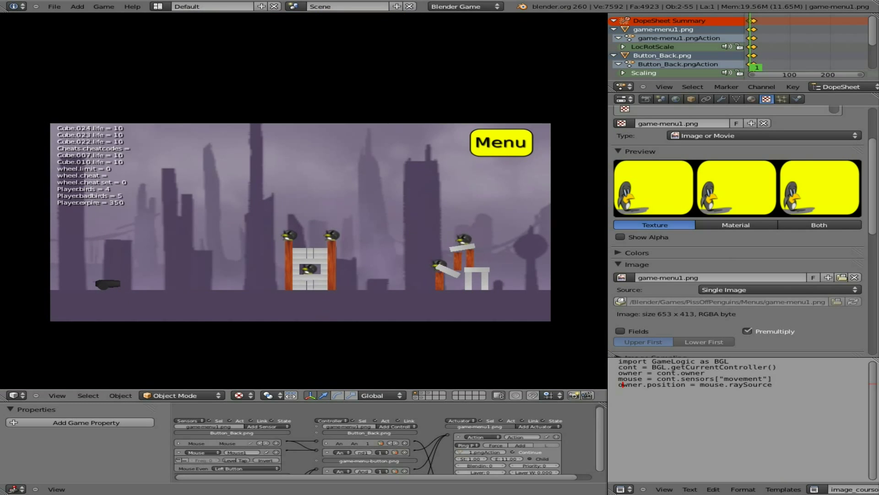
pyautogui.click(376, 220)
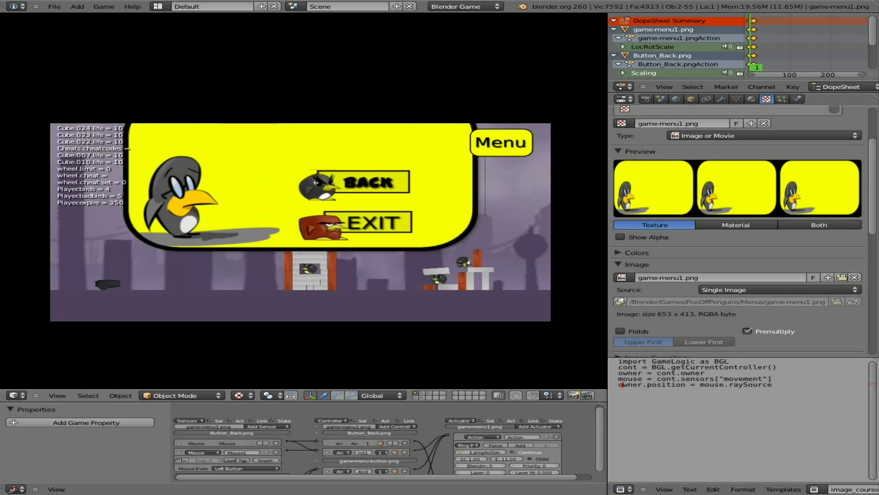
pyautogui.click(371, 183)
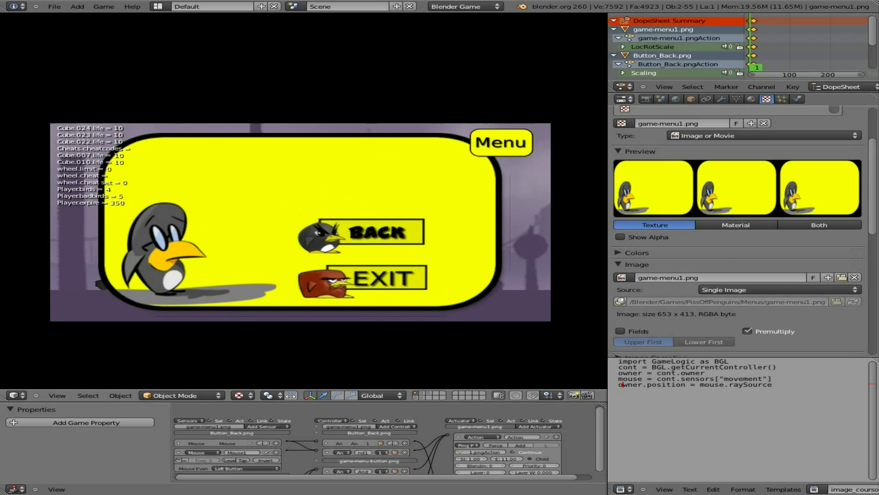
pyautogui.click(388, 249)
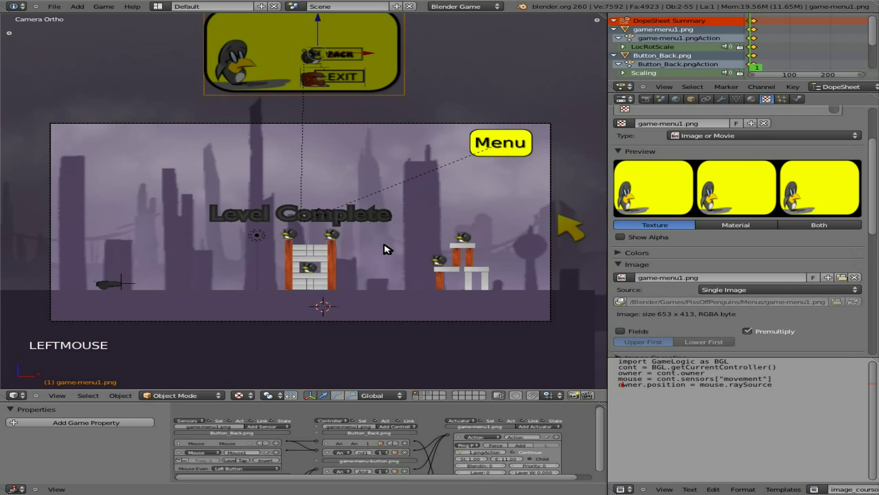
# On the last frame, move Button_Back down and Button_Exit up so EXIT sits above BACK
pyautogui.hotkey('shift', 'Up')
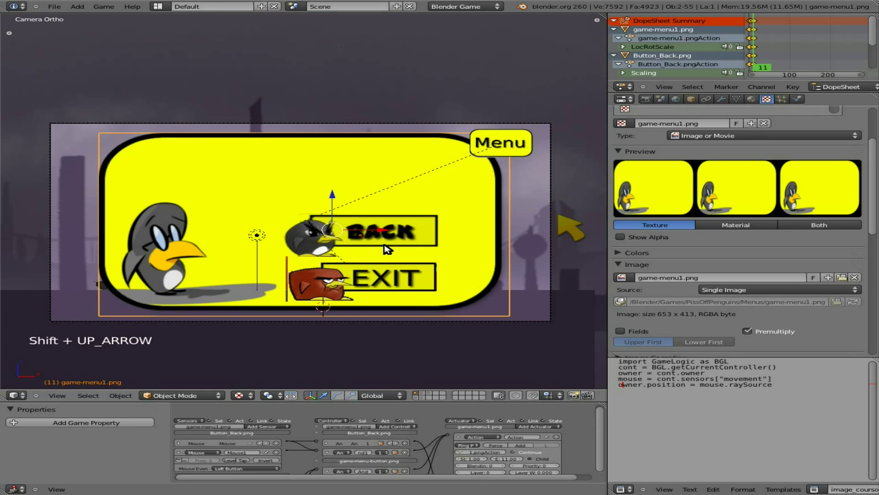
pyautogui.rightClick(386, 247)
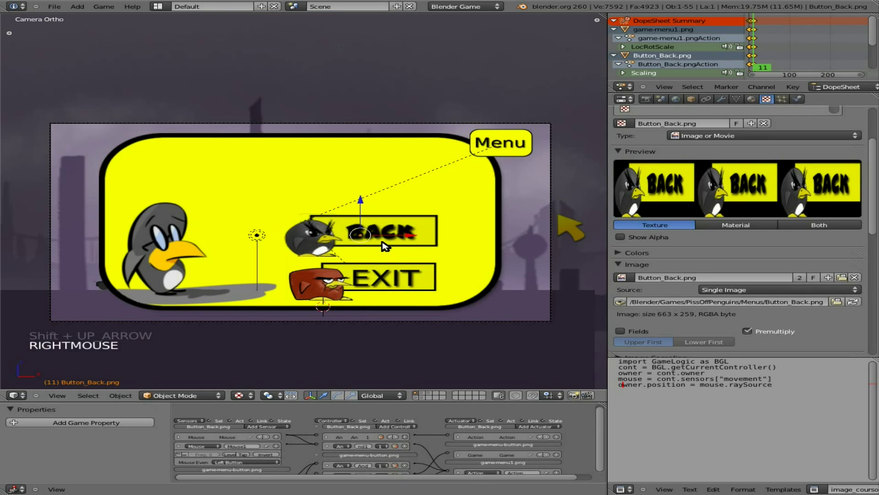
pyautogui.press('g')
pyautogui.press('g')
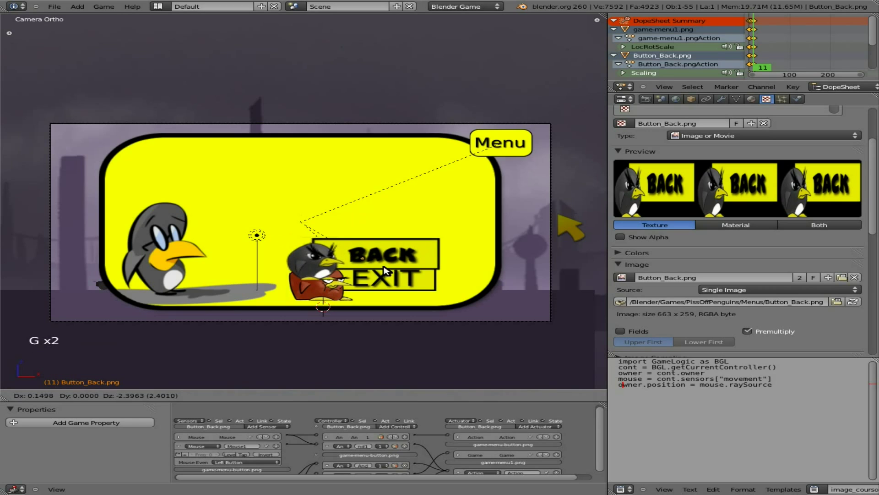
pyautogui.click(382, 289)
pyautogui.rightClick(377, 243)
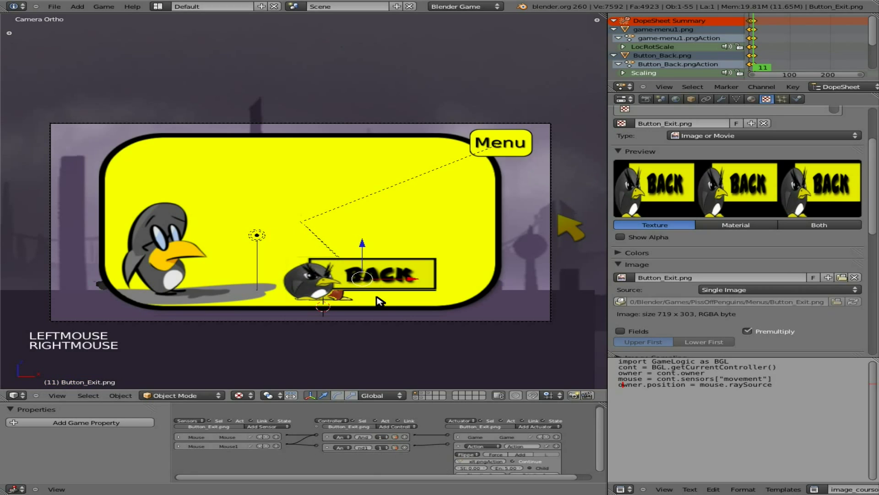
pyautogui.press('g')
pyautogui.press('g')
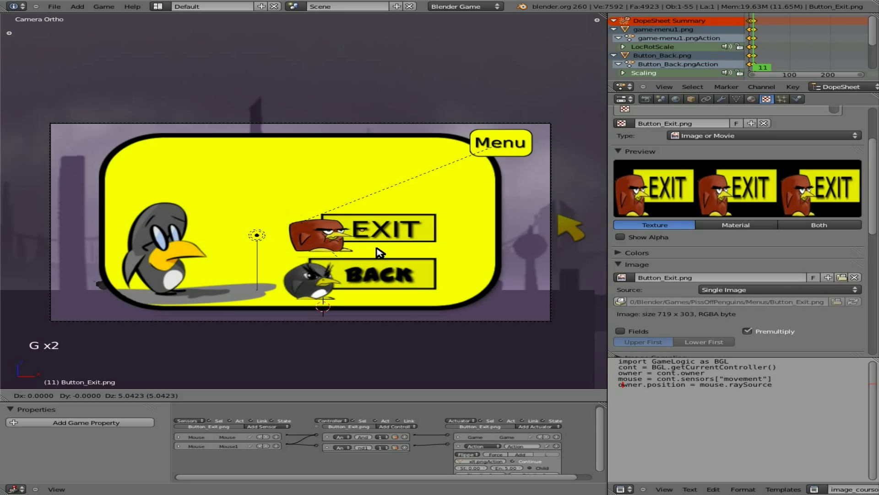
pyautogui.click(380, 253)
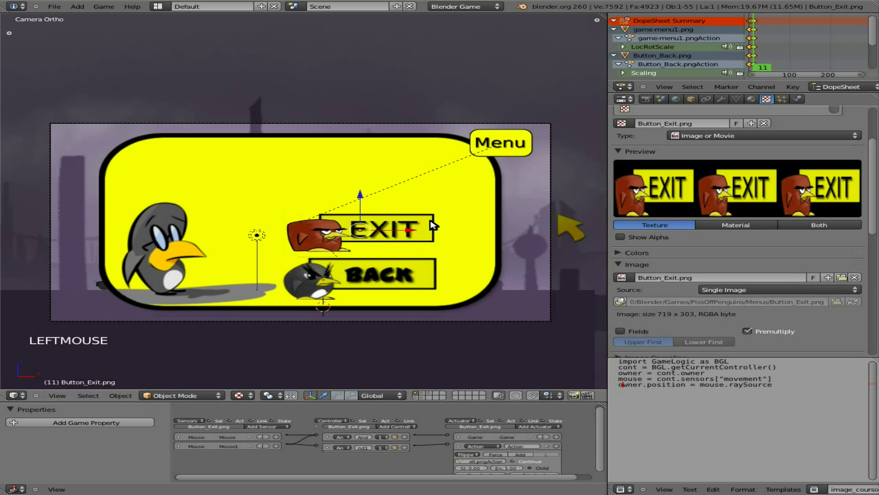
pyautogui.hotkey('shift', 'Down')
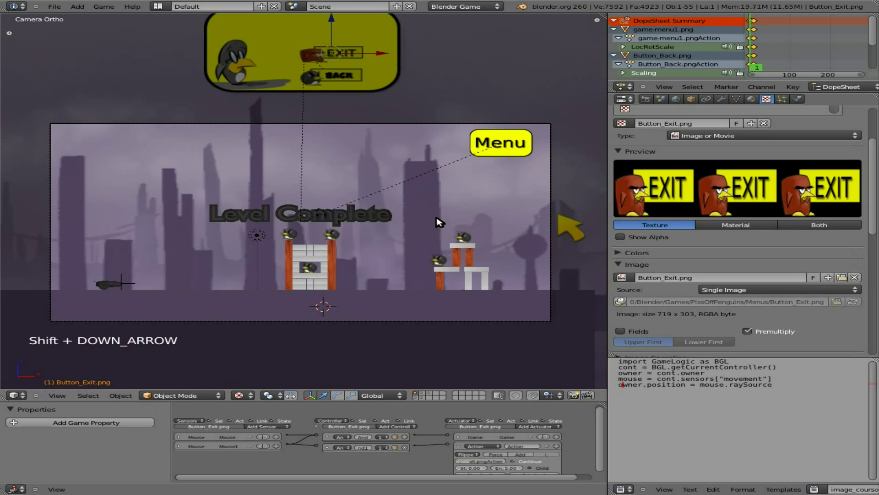
pyautogui.press('p')
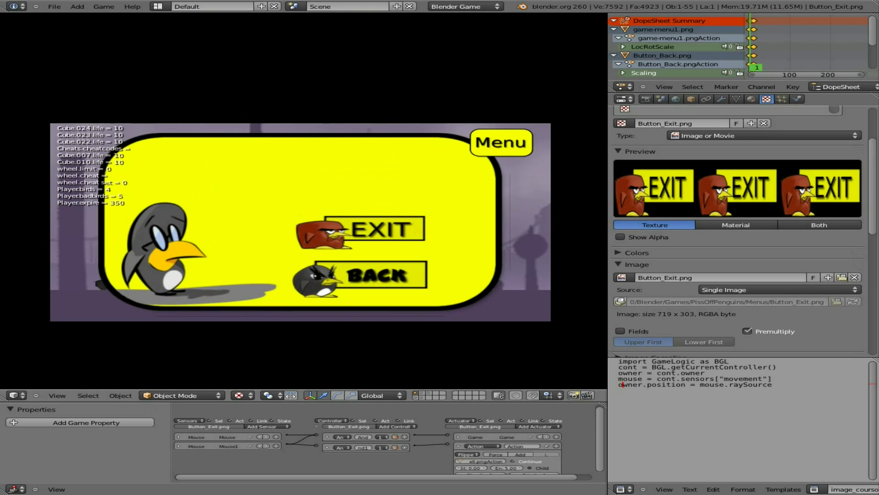
pyautogui.click(378, 266)
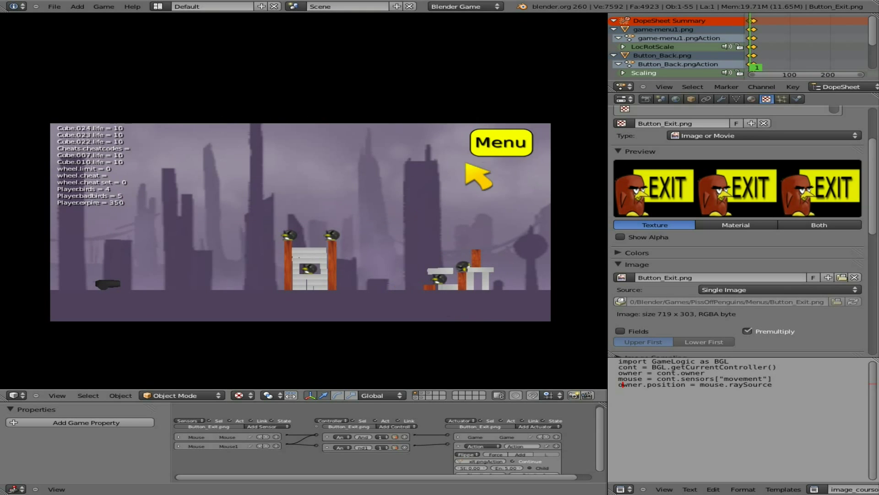
pyautogui.click(510, 133)
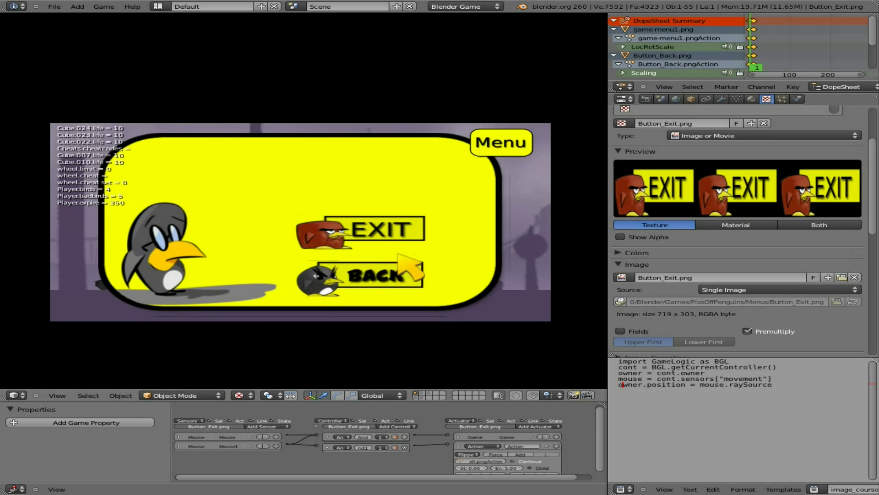
pyautogui.click(395, 266)
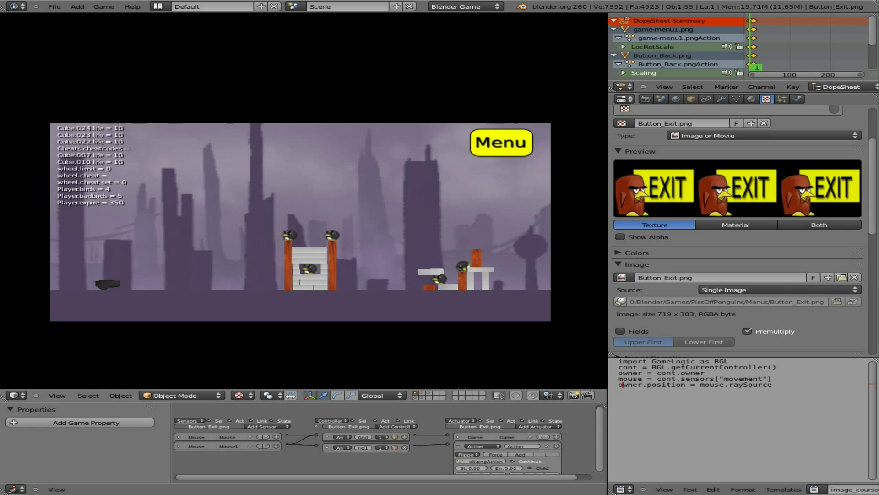
pyautogui.click(503, 143)
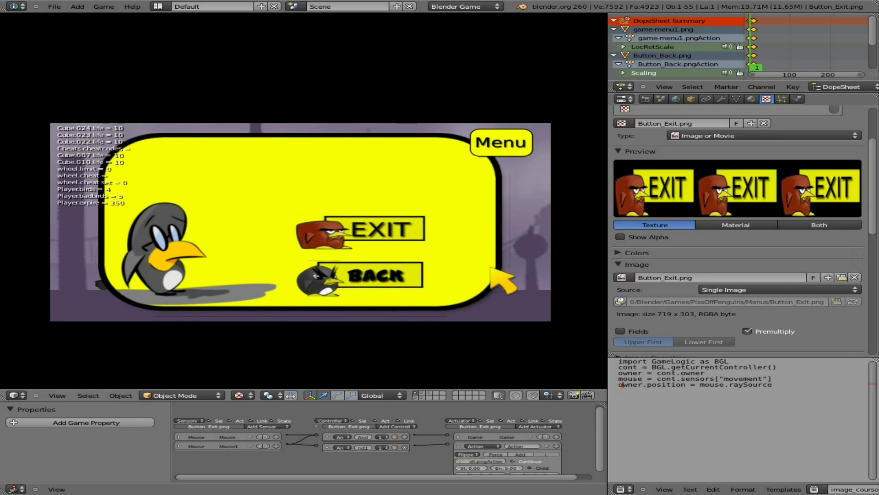
pyautogui.click(403, 277)
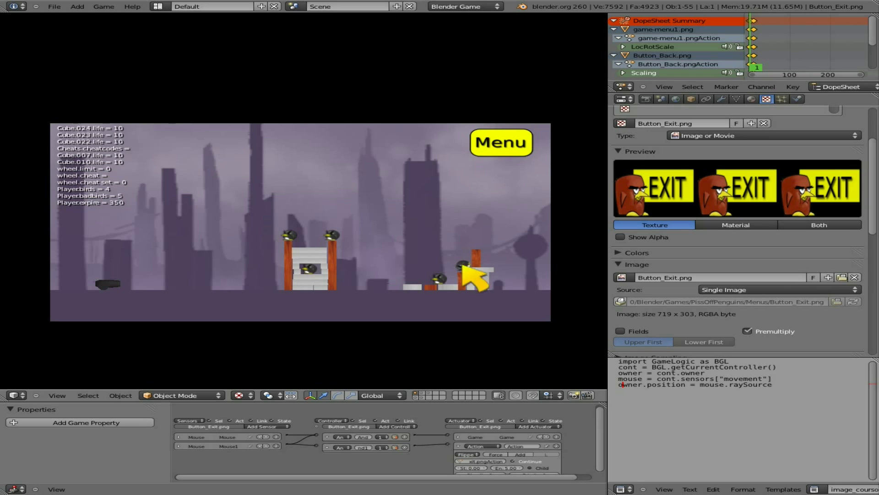
pyautogui.click(512, 139)
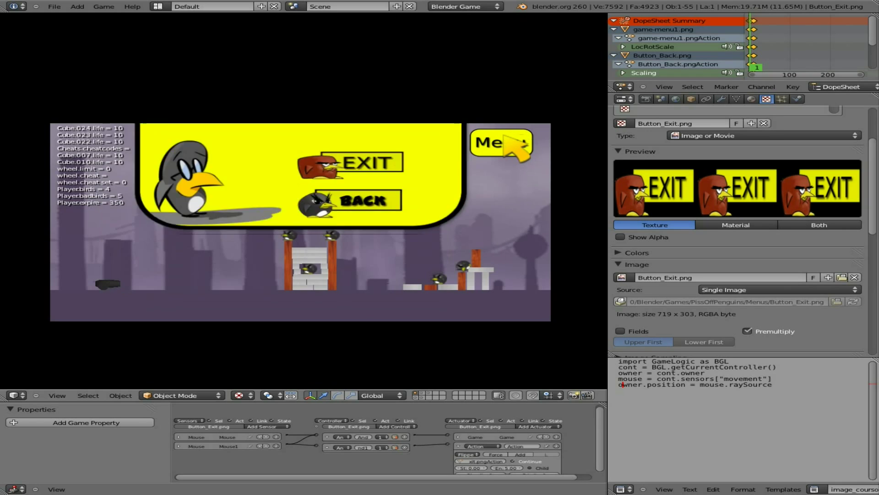
pyautogui.click(509, 141)
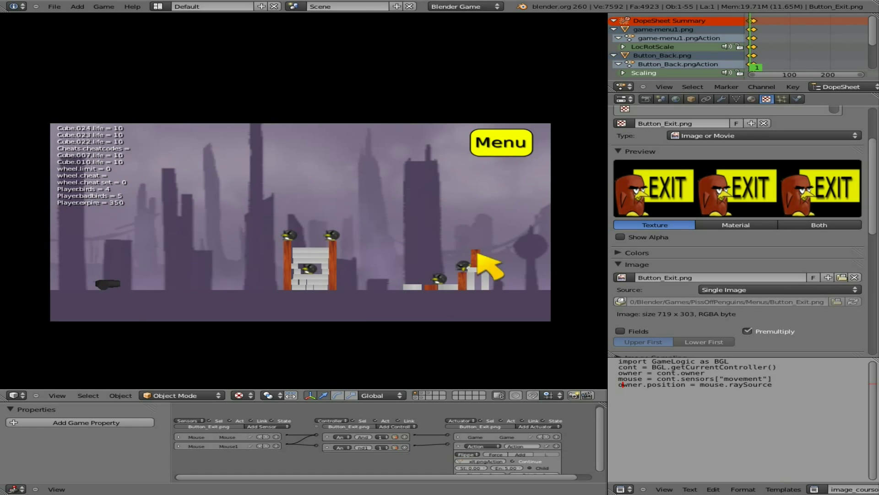
pyautogui.click(491, 147)
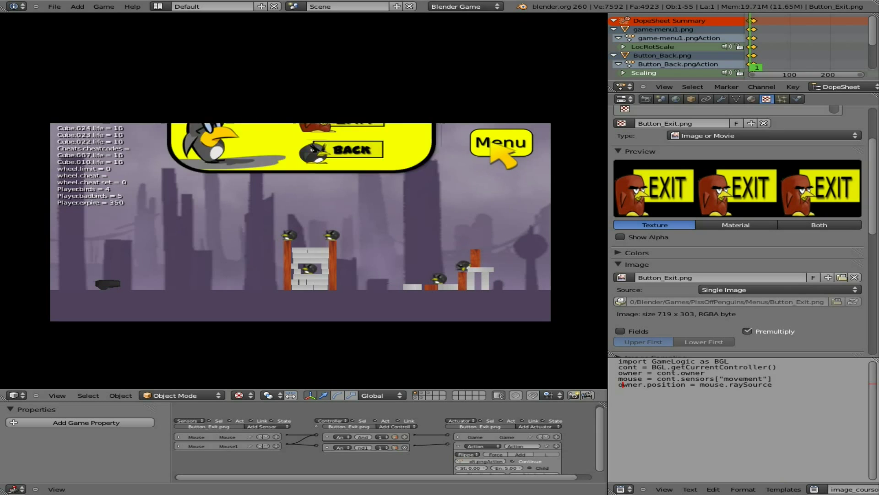
# Repeatedly open the pause panel with Menu and slide it away with BACK, ending with it open
pyautogui.click(501, 146)
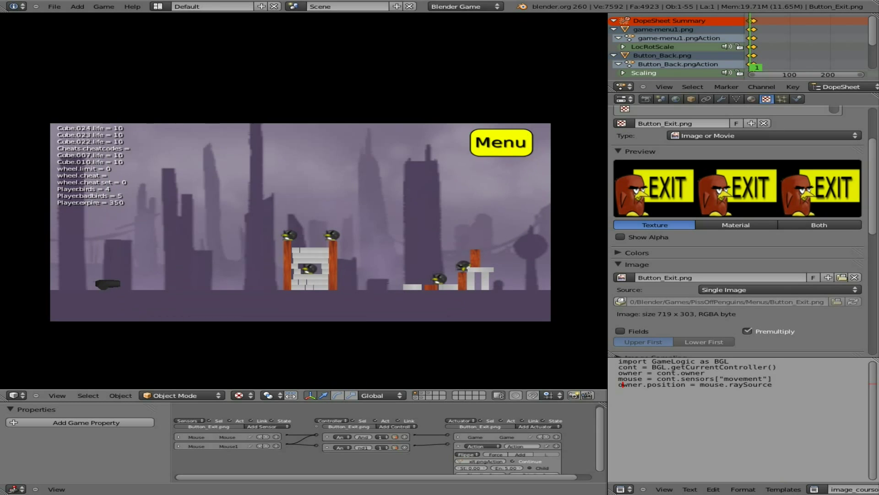
pyautogui.click(510, 150)
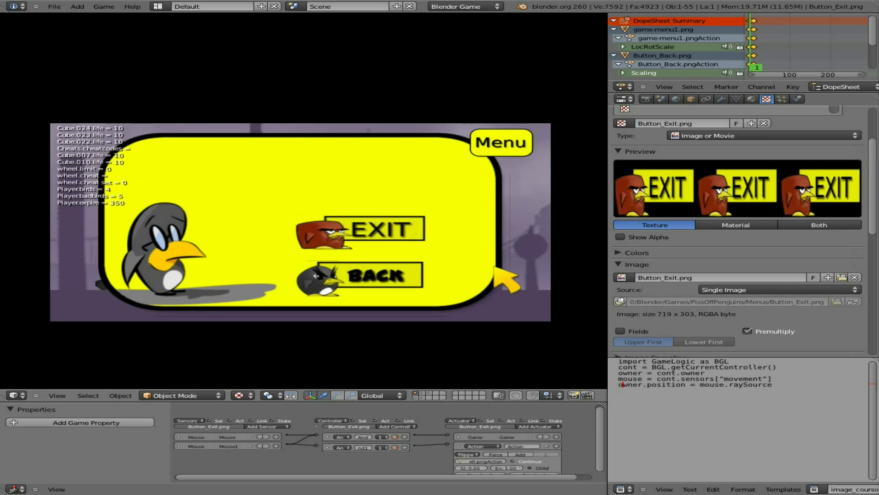
pyautogui.click(382, 278)
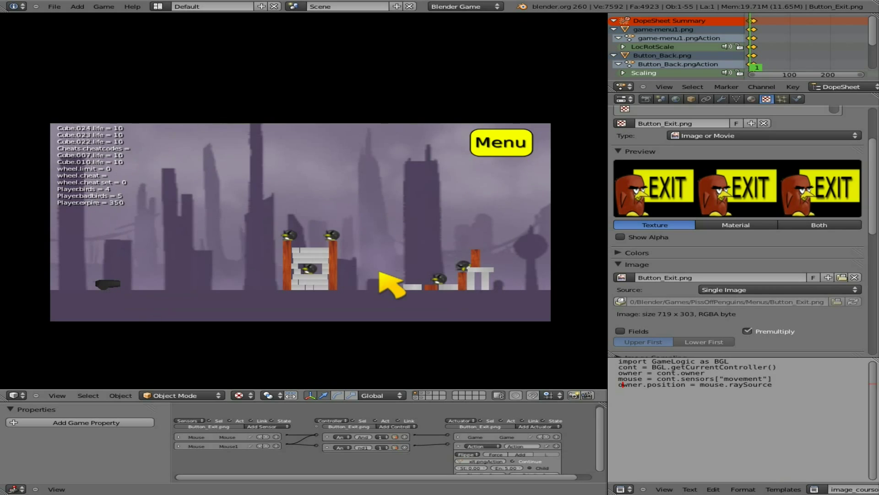
pyautogui.click(504, 149)
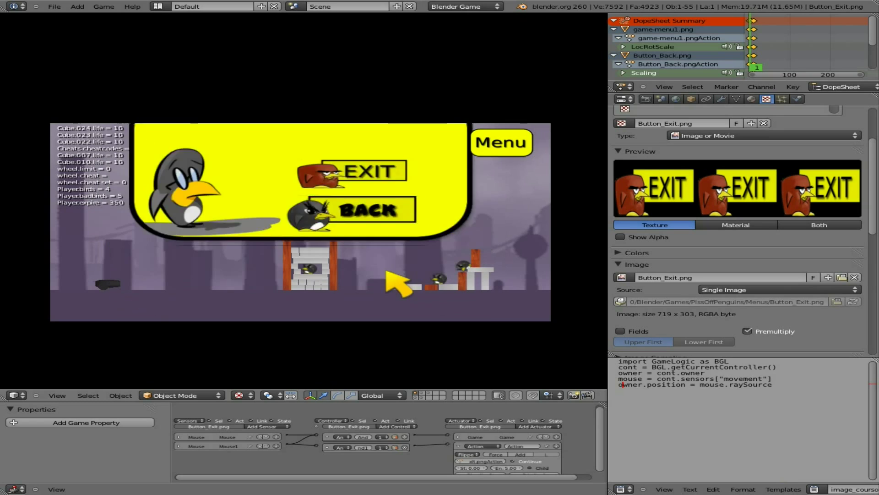
pyautogui.click(387, 272)
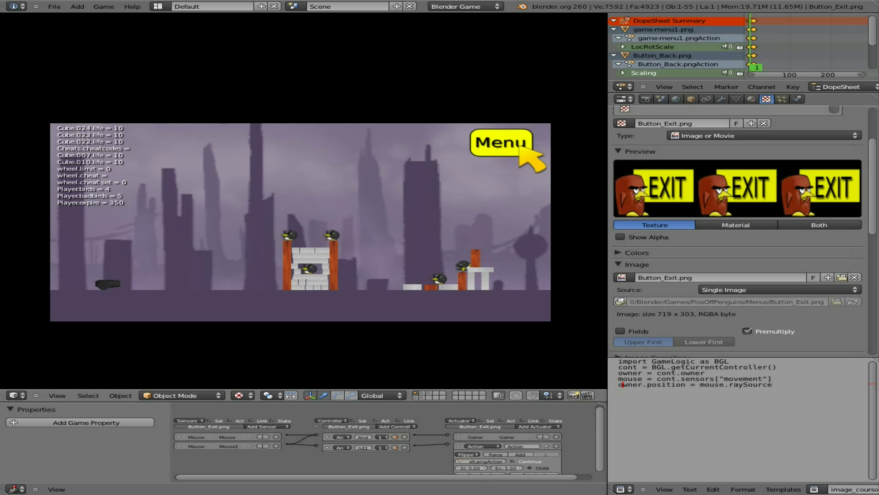
pyautogui.click(512, 145)
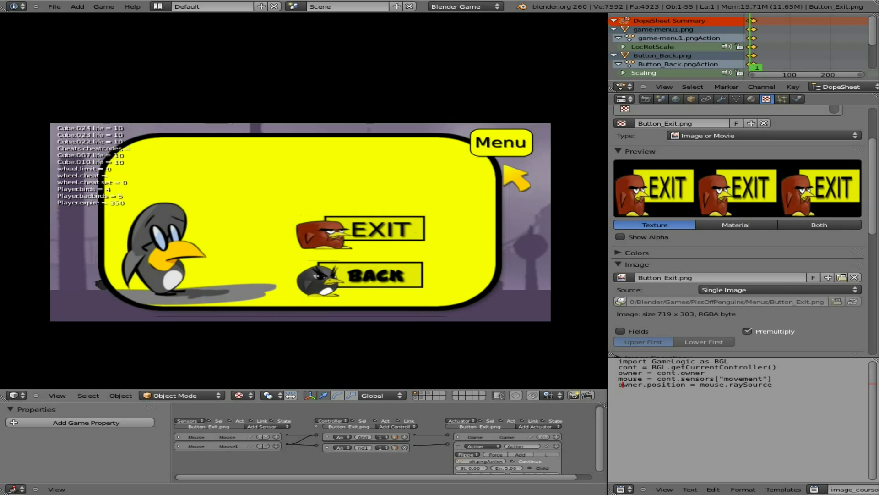
pyautogui.click(392, 273)
pyautogui.click(499, 147)
pyautogui.click(500, 147)
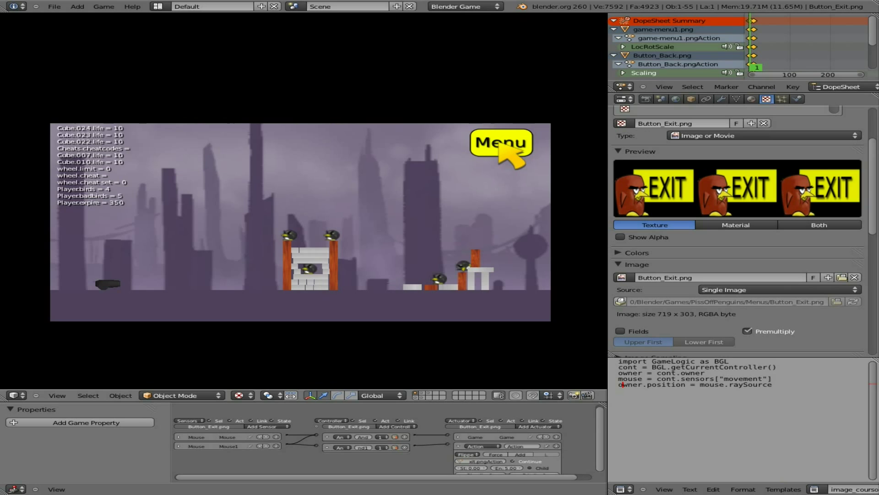
pyautogui.click(500, 147)
pyautogui.click(386, 282)
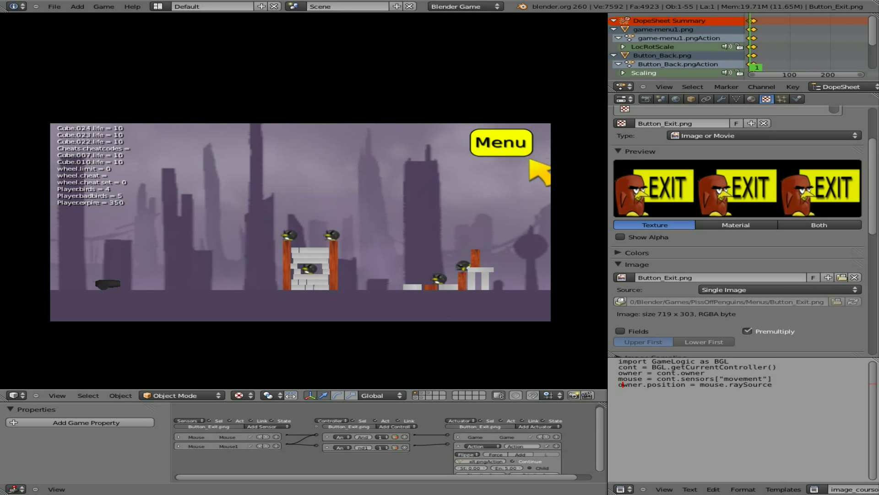
pyautogui.click(508, 140)
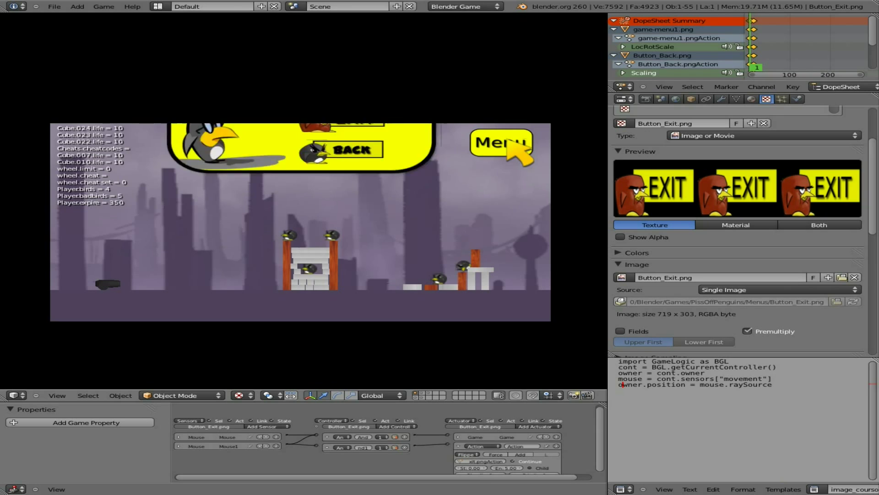
pyautogui.click(371, 274)
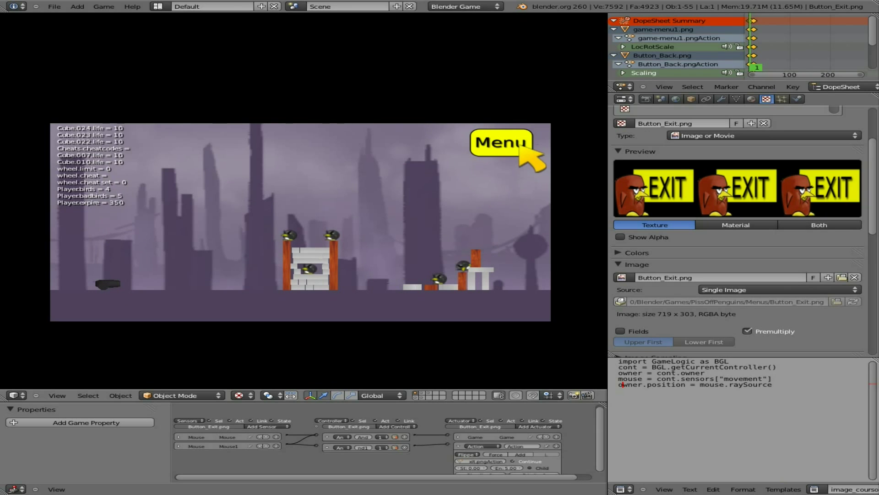
pyautogui.click(504, 144)
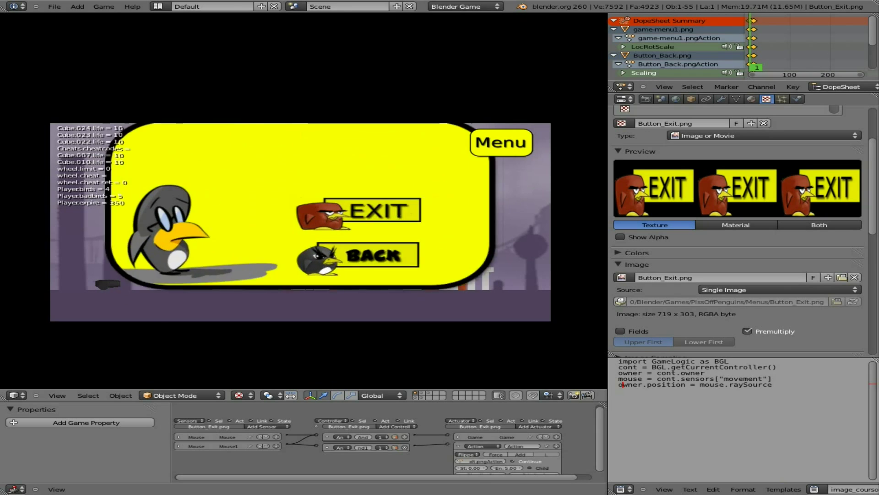
pyautogui.click(407, 263)
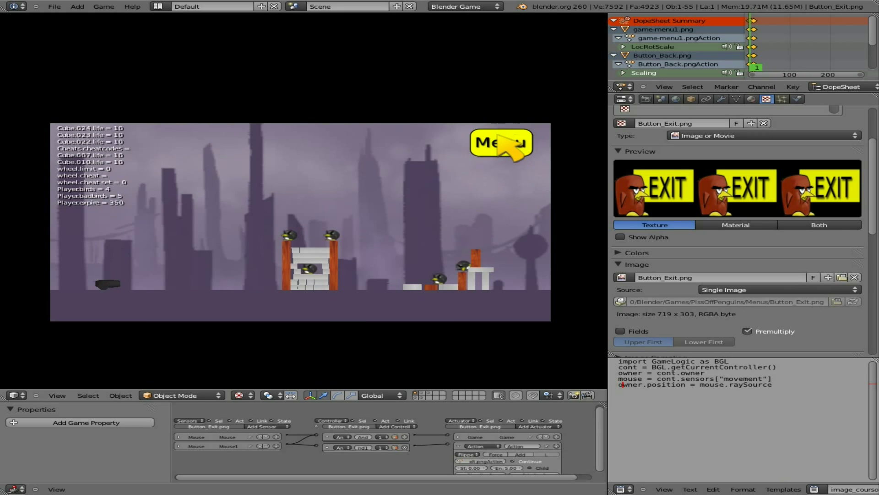
pyautogui.click(500, 138)
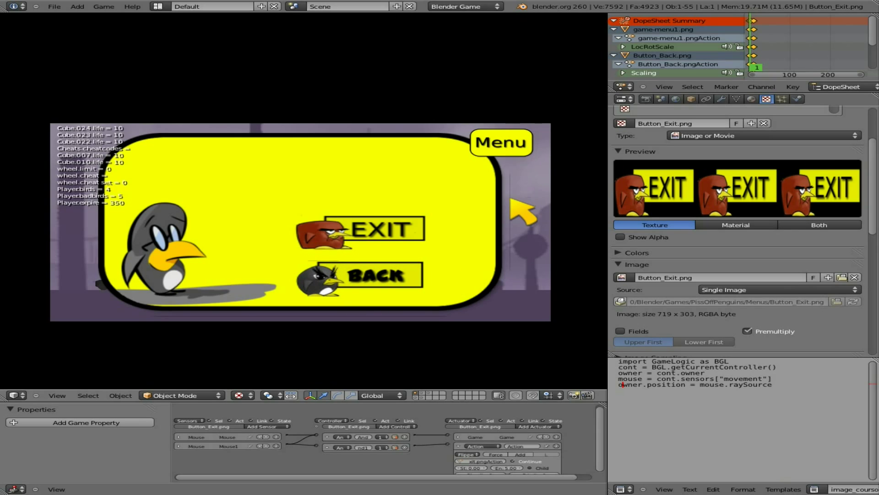
pyautogui.click(391, 261)
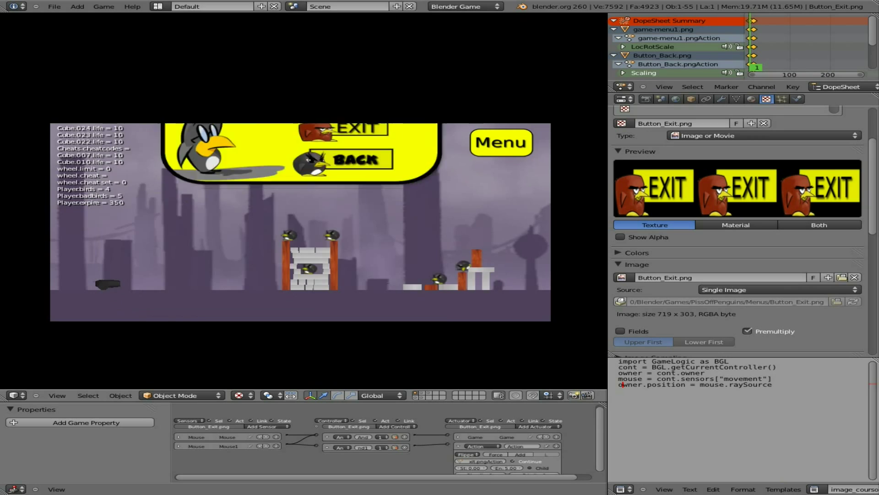
pyautogui.click(390, 262)
pyautogui.click(374, 283)
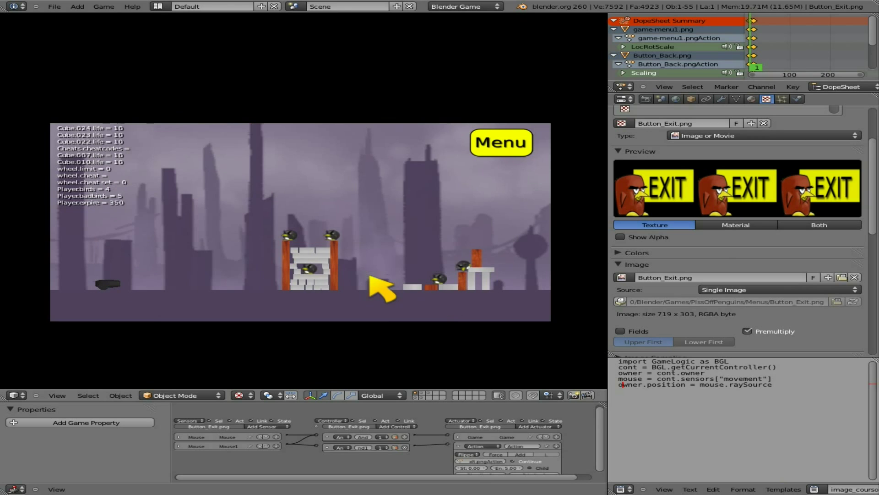
pyautogui.click(507, 151)
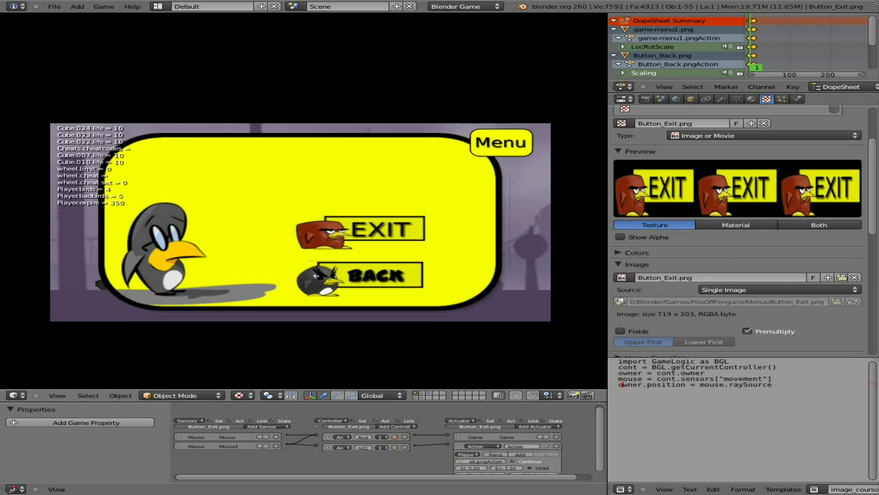
pyautogui.click(401, 280)
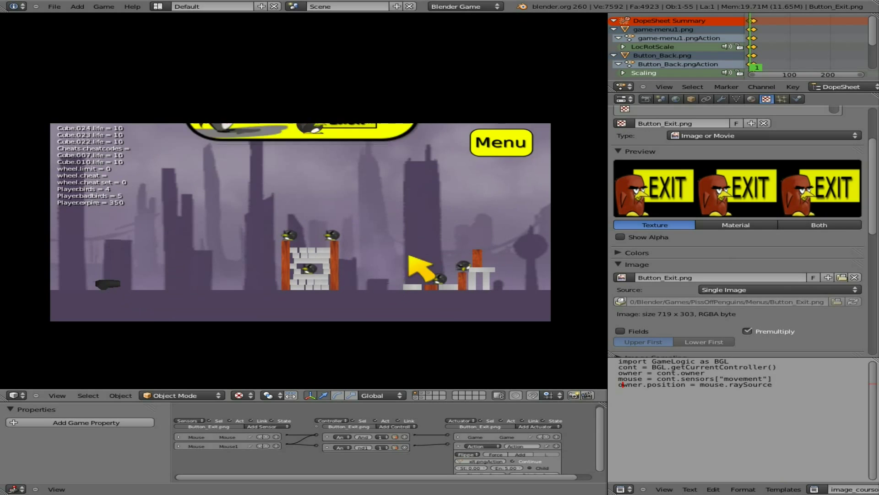
pyautogui.click(515, 143)
pyautogui.click(518, 143)
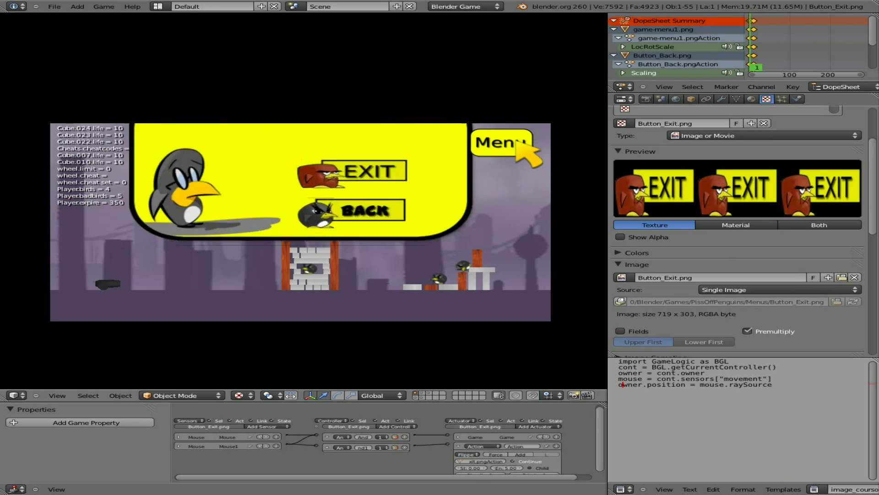